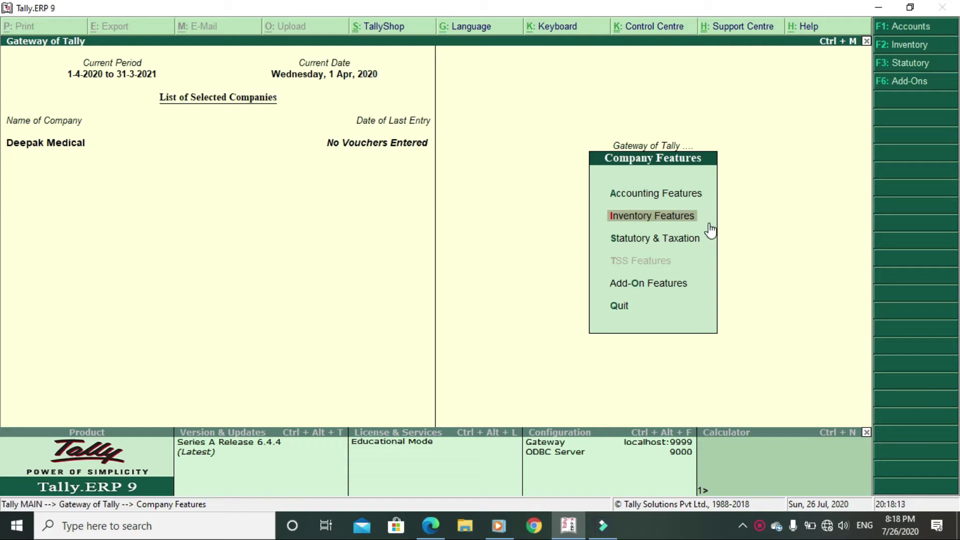
# Step: Turn on batch-wise details and expiry dates for batches in the company's Inventory Features
pyautogui.click(710, 225)
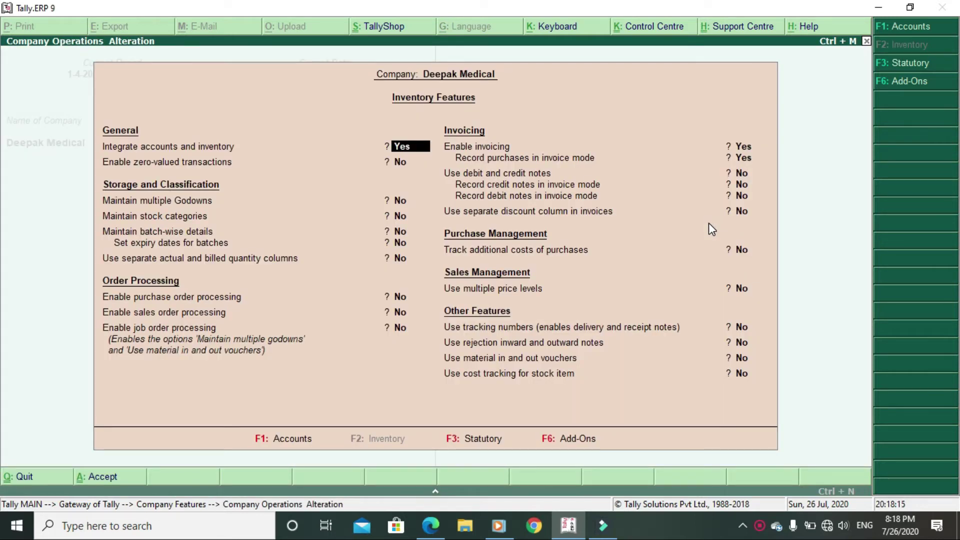
pyautogui.press('Return')
pyautogui.press('Return')
pyautogui.press('Return')
pyautogui.press('Return')
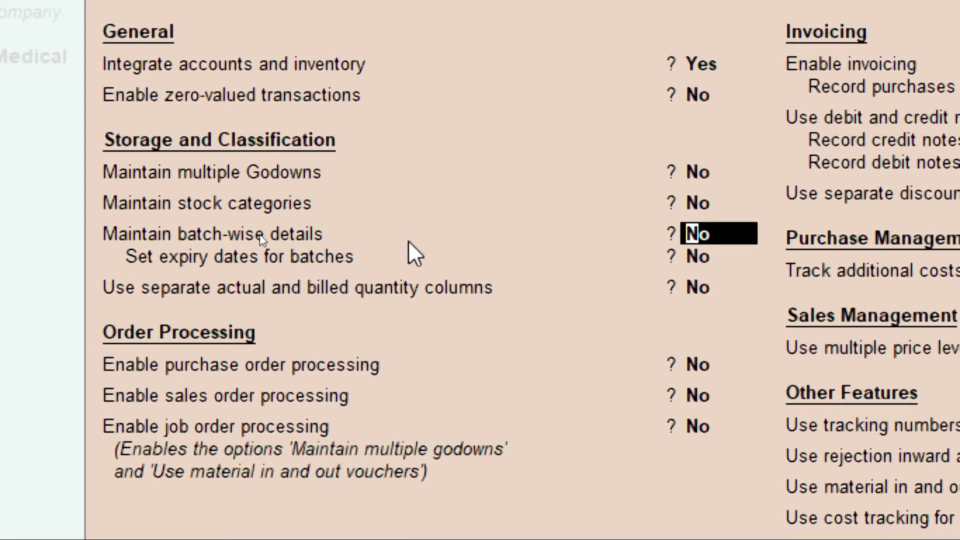
pyautogui.write('y')
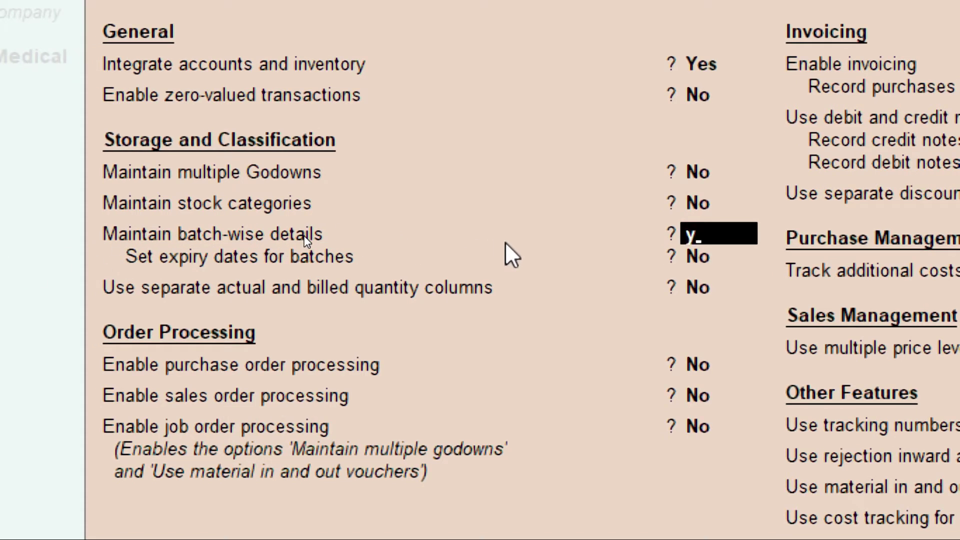
pyautogui.press('Return')
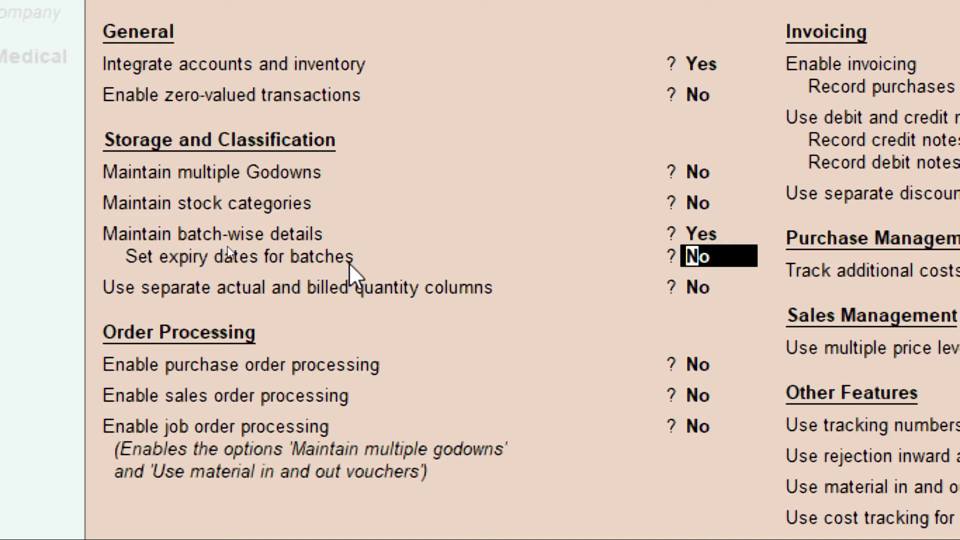
pyautogui.write('y')
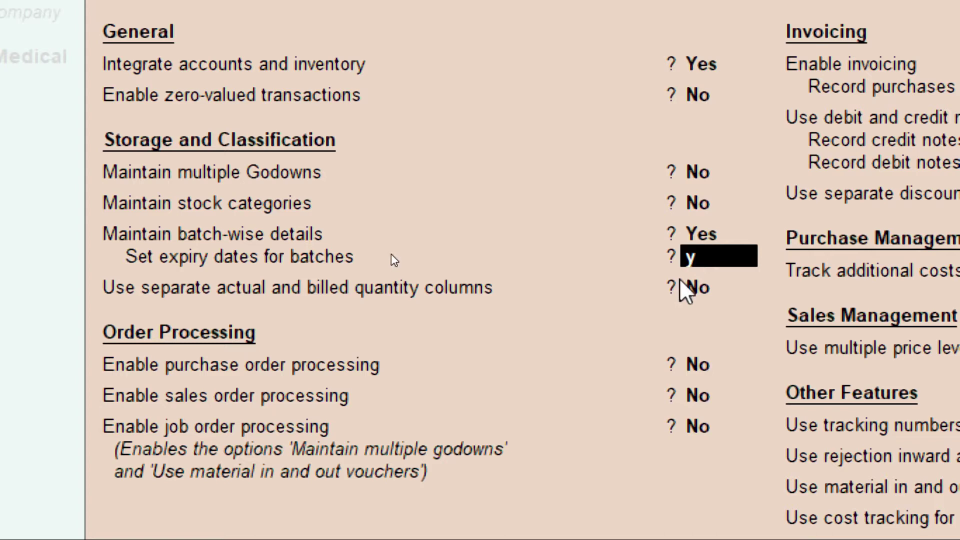
pyautogui.press('Return')
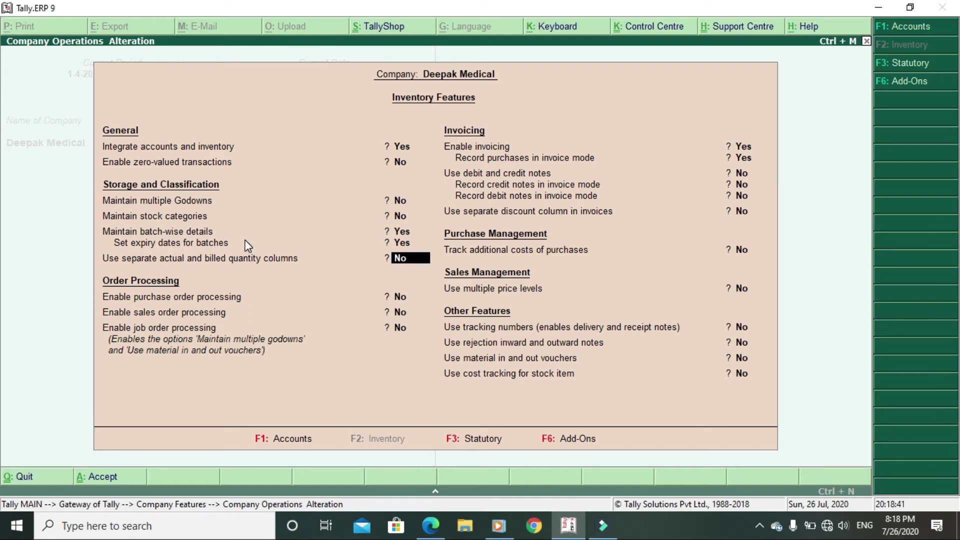
# Step: Keep the remaining inventory features at their defaults, accept the changes and return to the Gateway of Tally
pyautogui.press('Return')
pyautogui.press('Return')
pyautogui.press('Return')
pyautogui.press('Return')
pyautogui.press('Return')
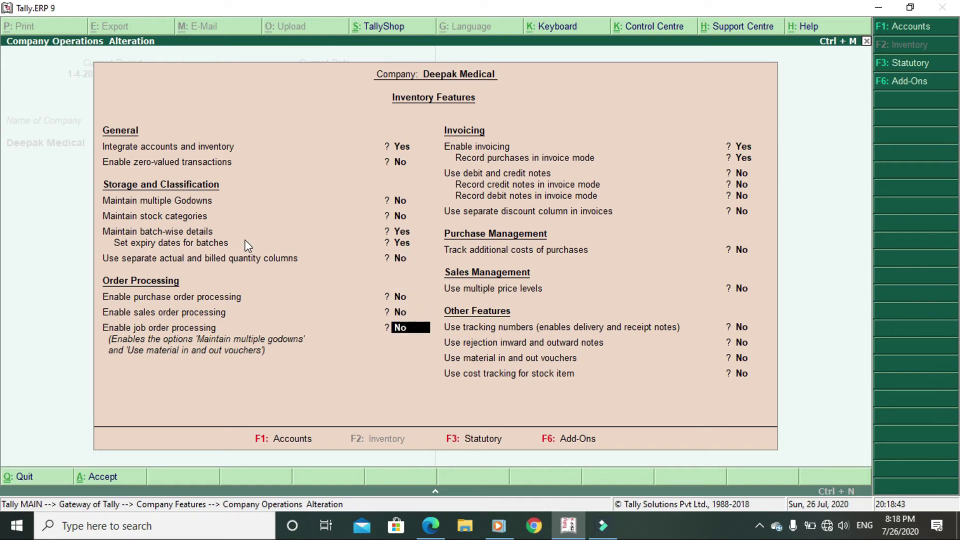
pyautogui.press('Return')
pyautogui.press('Return')
pyautogui.press('Return')
pyautogui.press('Return')
pyautogui.press('Return')
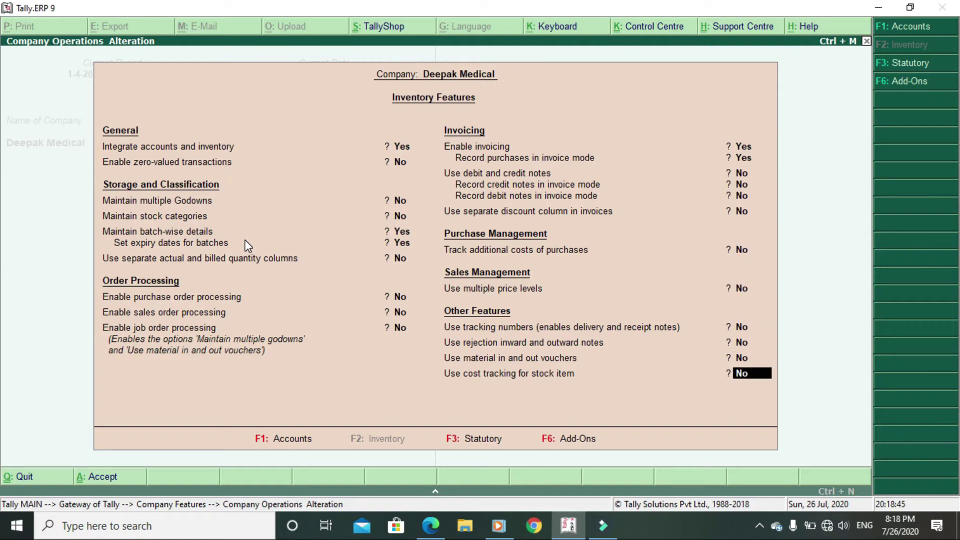
pyautogui.press('Return')
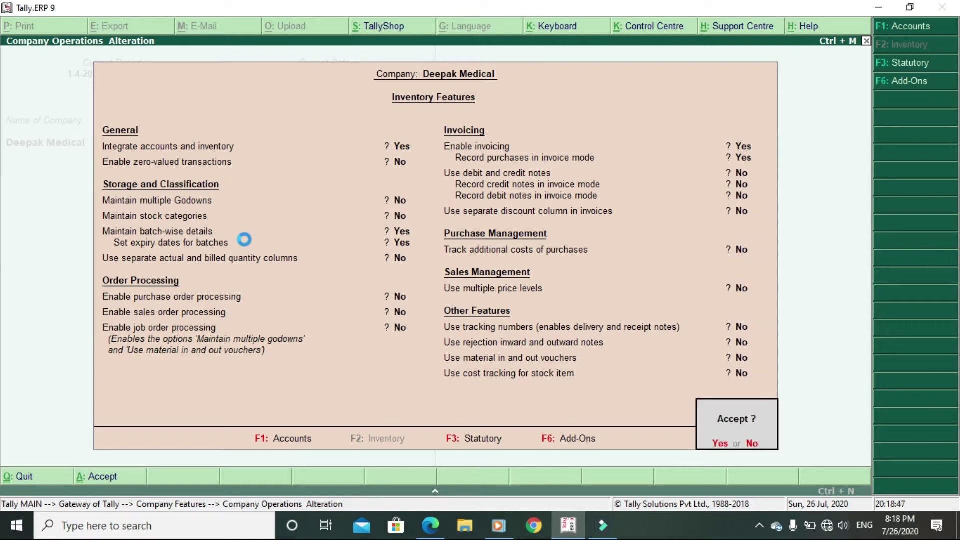
pyautogui.press('Return')
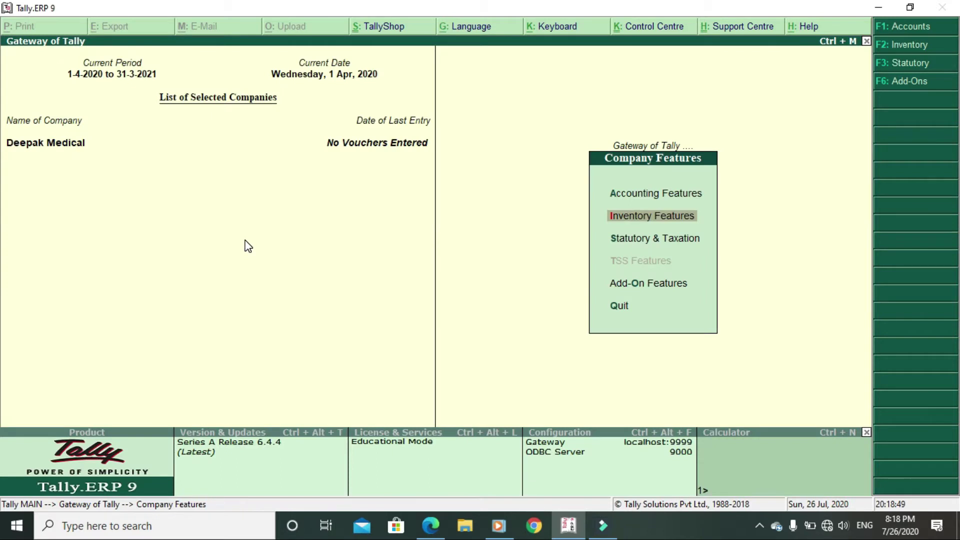
pyautogui.press('Escape')
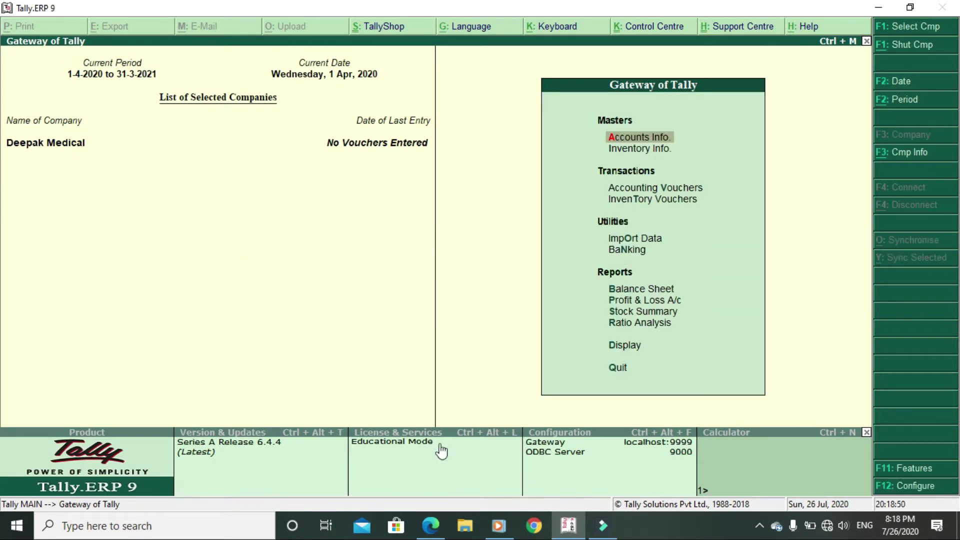
# Step: Switch to the exercise PDF in Edge and examine the date, item, quantity and supplier of the purchase transaction
pyautogui.click(431, 526)
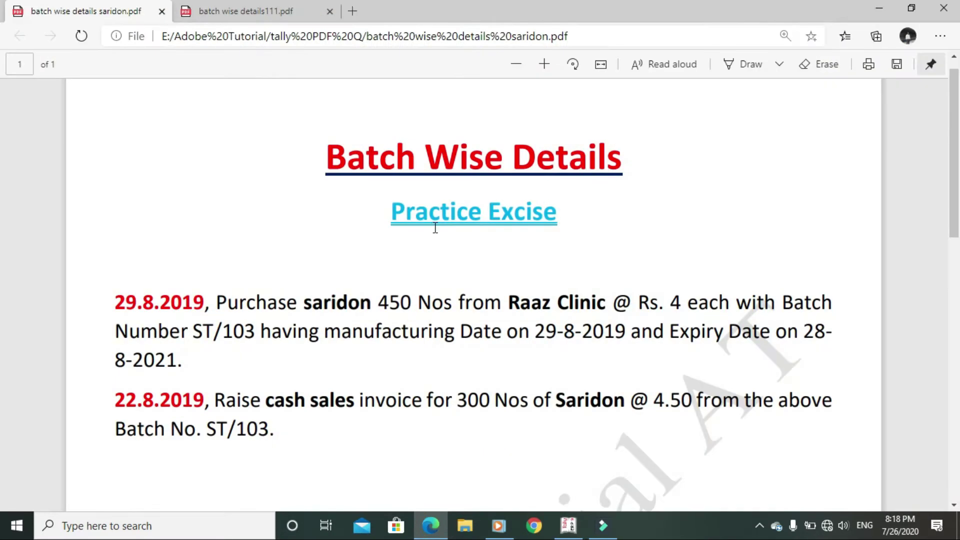
pyautogui.scroll(-1, 435, 228)
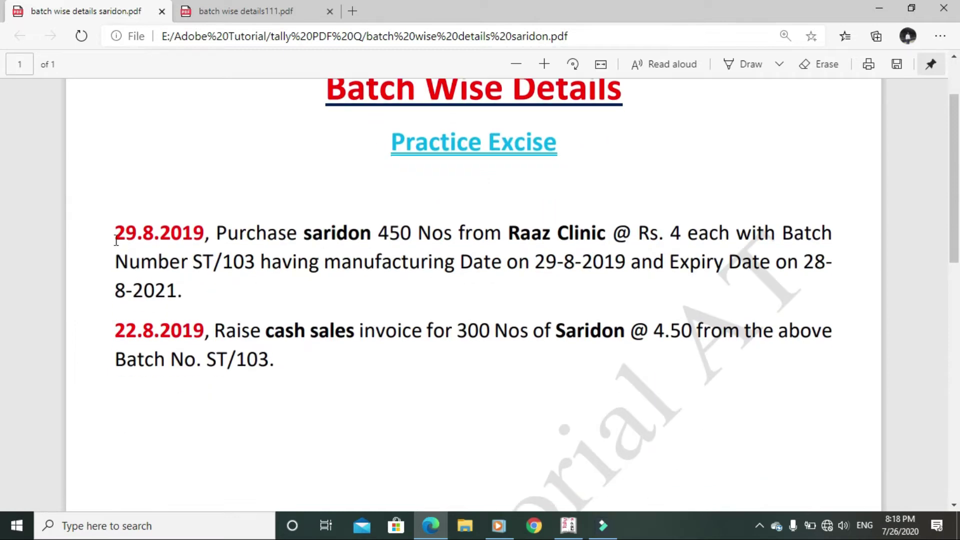
pyautogui.moveTo(104, 235); pyautogui.dragTo(411, 235)
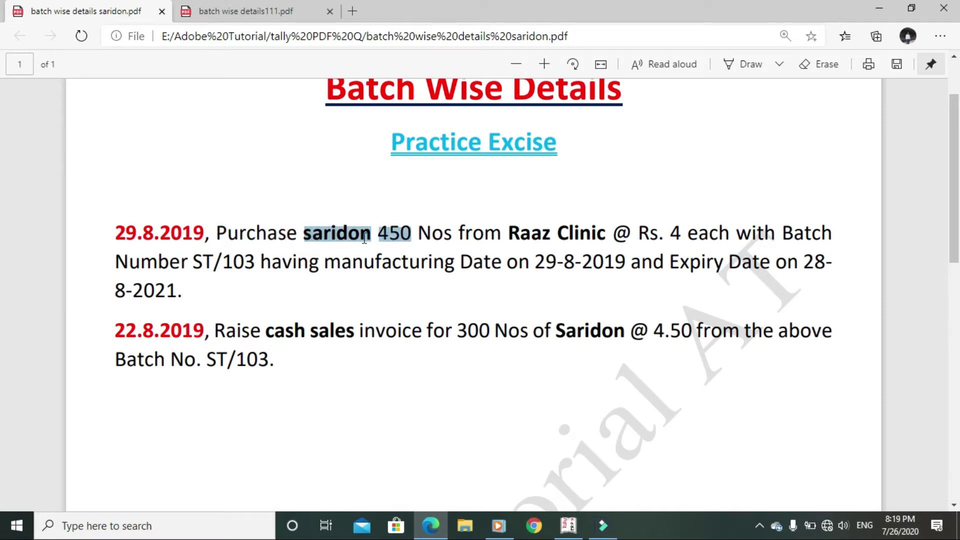
pyautogui.moveTo(299, 234); pyautogui.dragTo(414, 236)
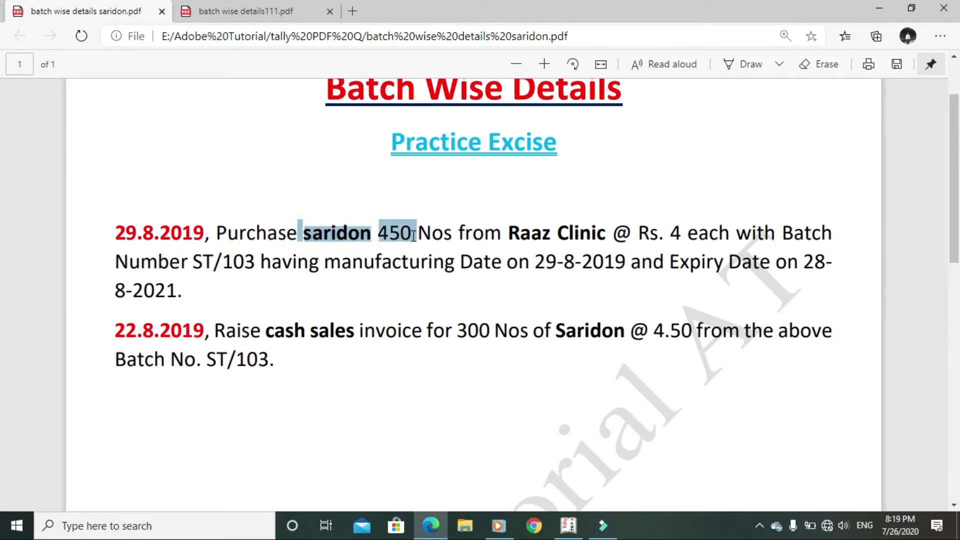
pyautogui.click(318, 237)
pyautogui.moveTo(301, 233); pyautogui.dragTo(411, 233)
pyautogui.moveTo(212, 234); pyautogui.dragTo(295, 236)
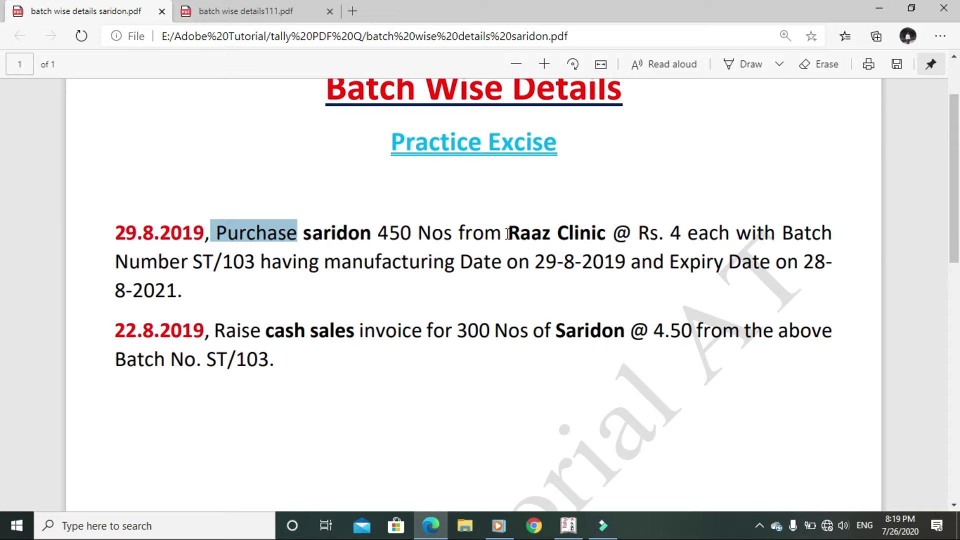
pyautogui.moveTo(503, 234); pyautogui.dragTo(606, 234)
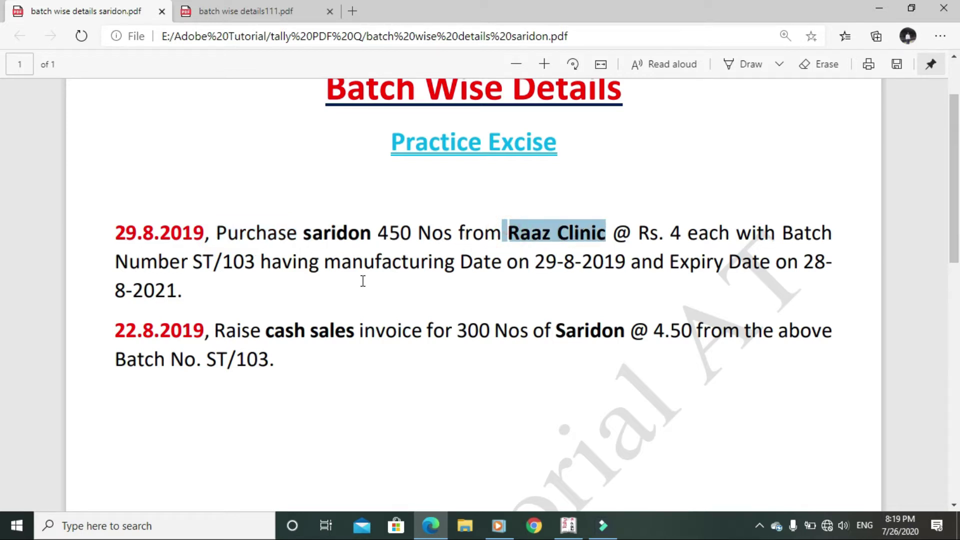
pyautogui.moveTo(508, 234); pyautogui.dragTo(606, 237)
pyautogui.moveTo(211, 234); pyautogui.dragTo(297, 240)
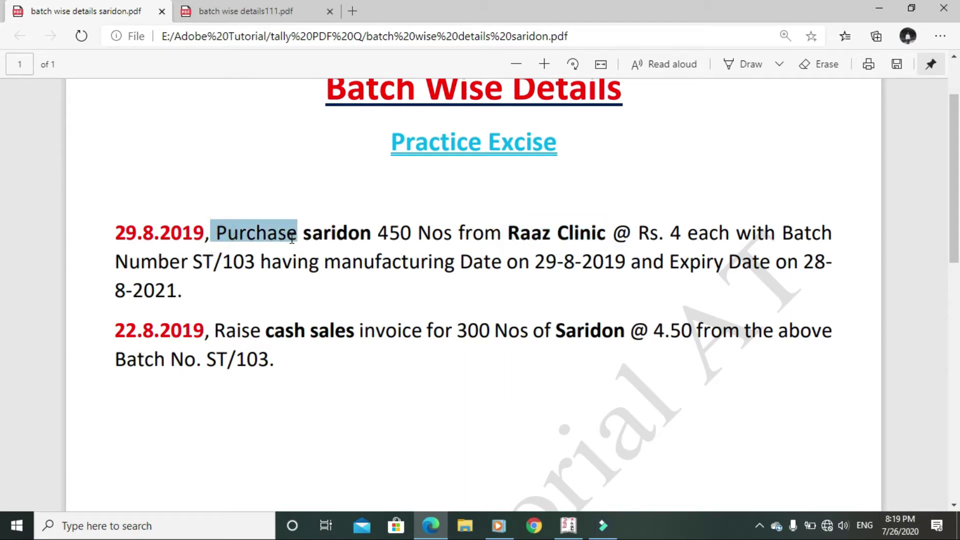
# Step: Switch to Tally.ERP 9 and start a new single ledger named Raaz Clinic without an alias
pyautogui.click(576, 530)
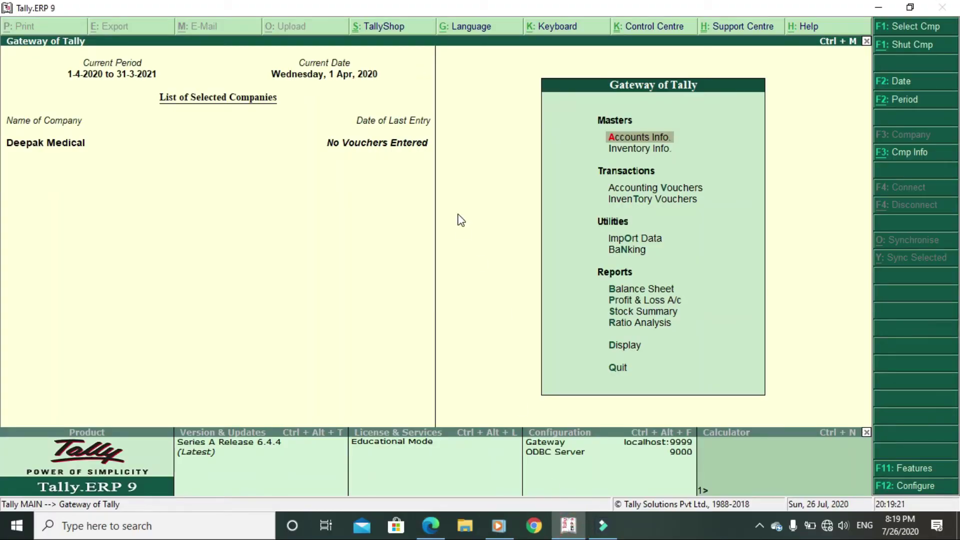
pyautogui.press('Return')
pyautogui.press('Down')
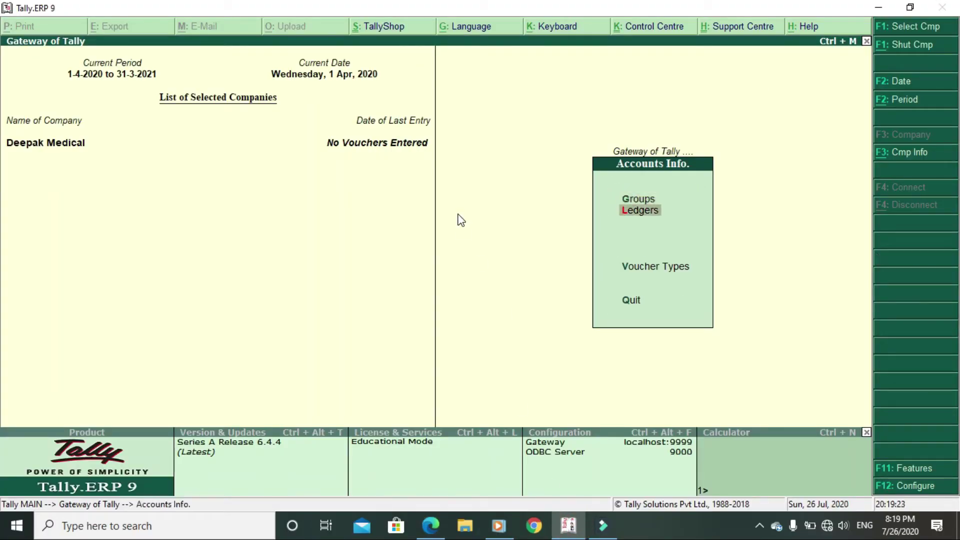
pyautogui.press('Return')
pyautogui.press('Return')
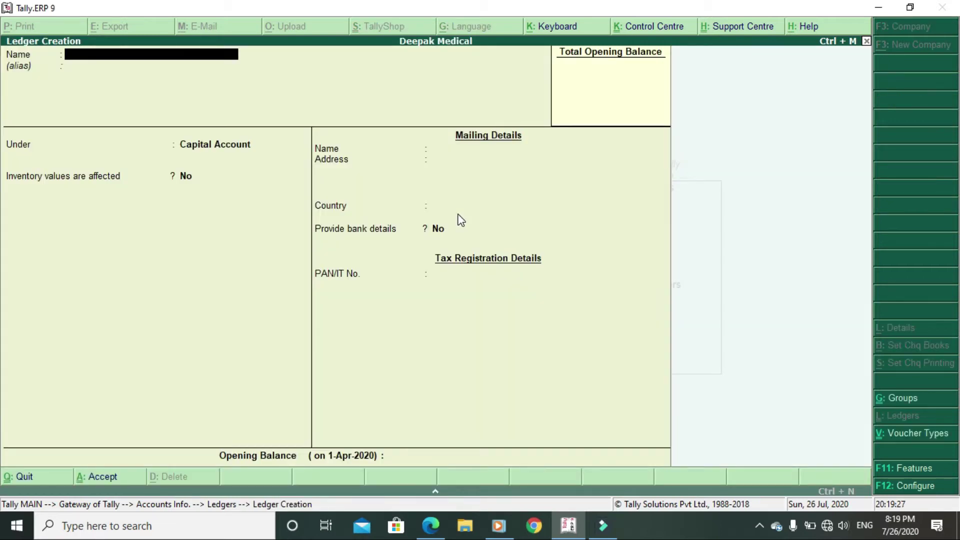
pyautogui.write('Raaz Clinic')
pyautogui.press('Return')
pyautogui.press('Return')
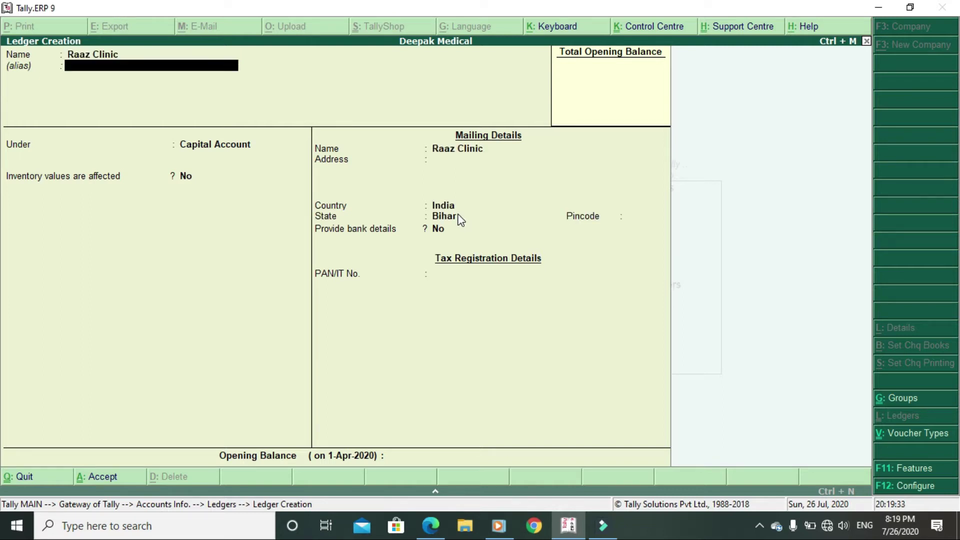
# Step: Place the Raaz Clinic ledger under the Sundry Creditors group
pyautogui.write('S')
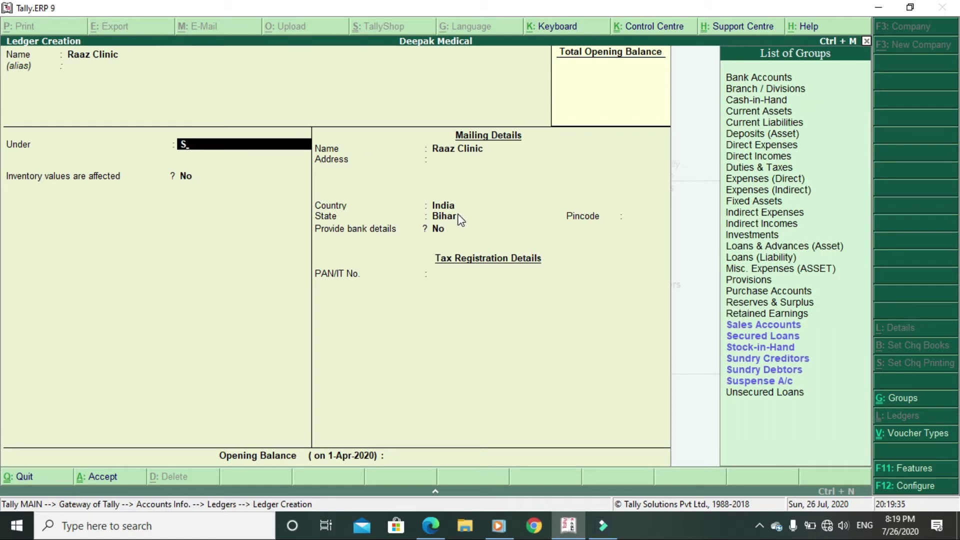
pyautogui.press('Down')
pyautogui.press('Down')
pyautogui.press('Down')
pyautogui.press('Down')
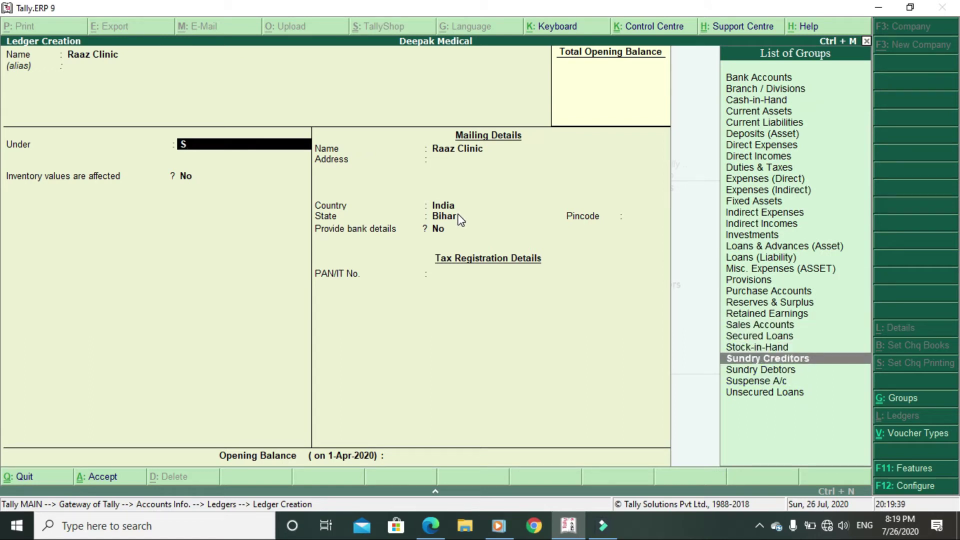
pyautogui.press('Return')
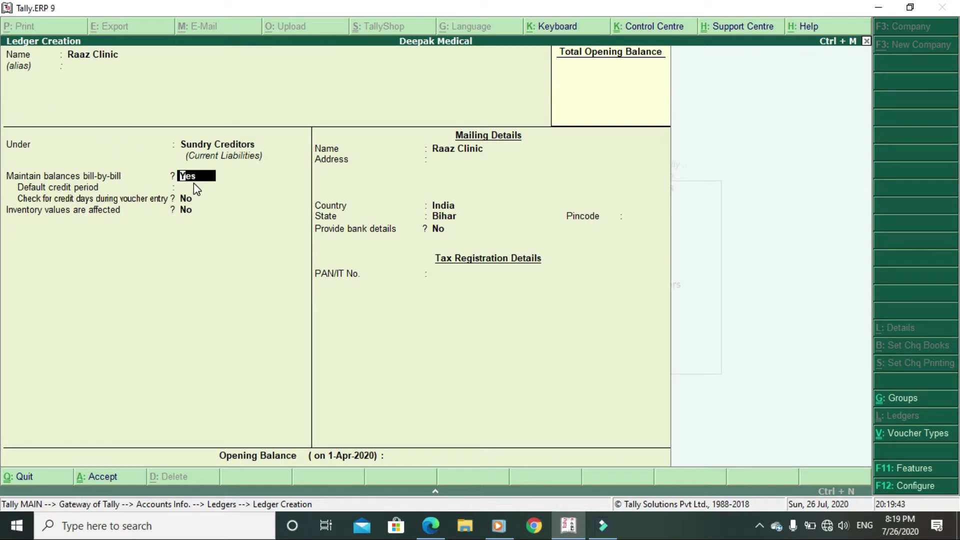
# Step: Keep bill-by-bill balances and the other default details for Raaz Clinic, and save the ledger
pyautogui.press('Return')
pyautogui.press('Return')
pyautogui.press('Return')
pyautogui.press('Return')
pyautogui.press('Return')
pyautogui.press('Return')
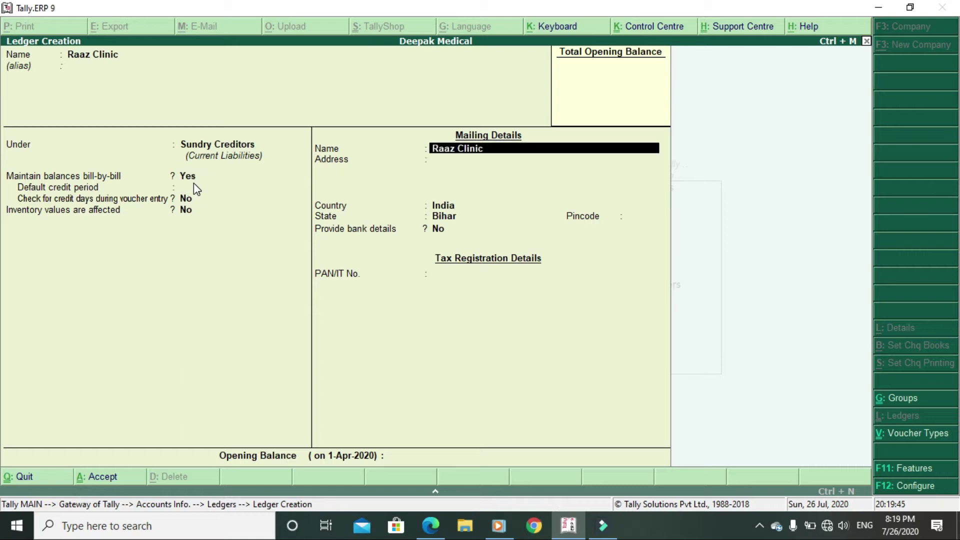
pyautogui.press('Return')
pyautogui.press('Return')
pyautogui.press('Return')
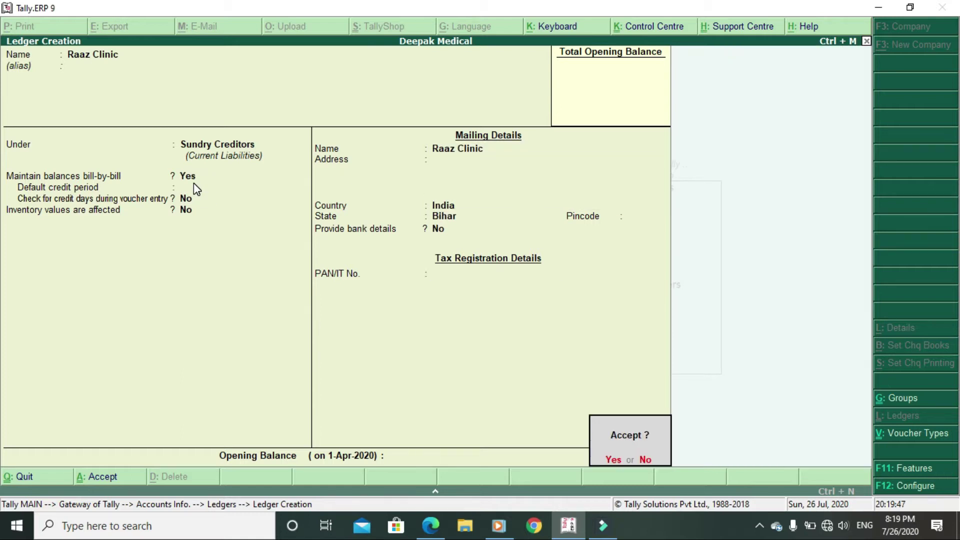
pyautogui.press('Return')
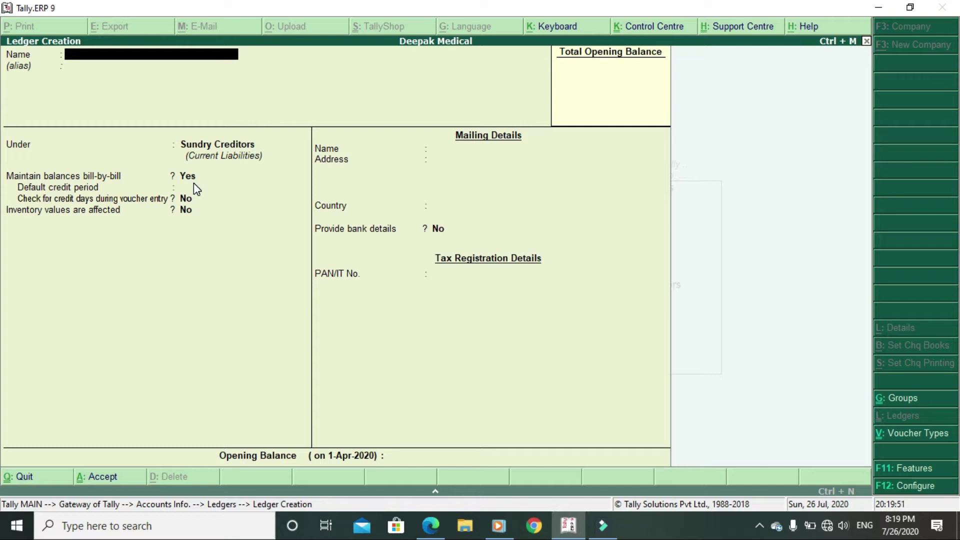
# Step: Create a ledger named Purchase under Purchase Accounts with the default details, save it and leave ledger creation
pyautogui.write('Purchase')
pyautogui.press('Return')
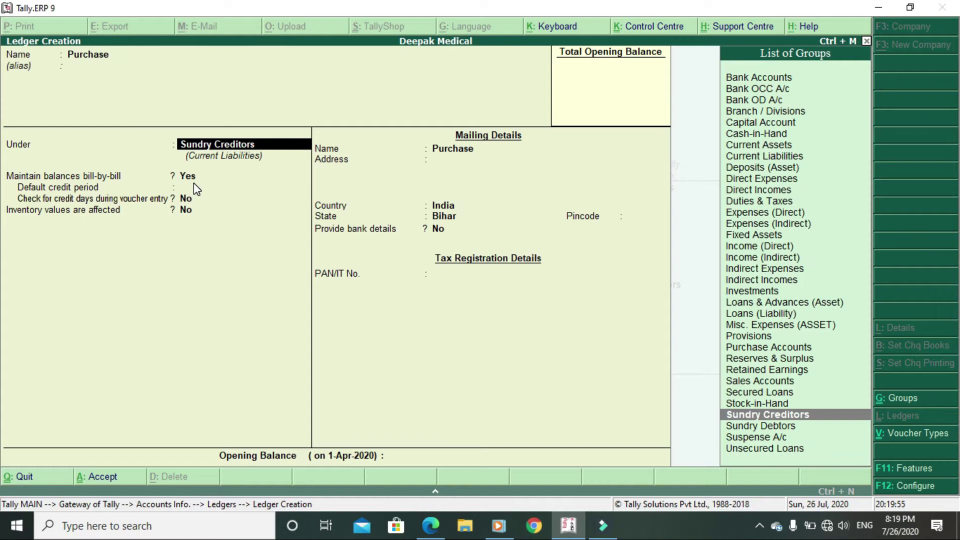
pyautogui.write('P')
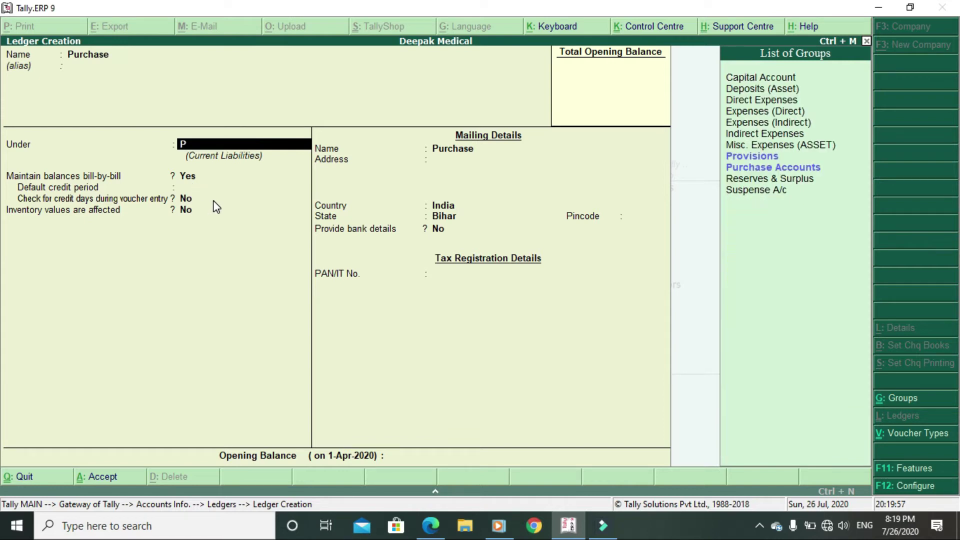
pyautogui.press('Down')
pyautogui.press('Down')
pyautogui.click(842, 171)
pyautogui.press('Return')
pyautogui.press('Return')
pyautogui.press('Return')
pyautogui.press('Return')
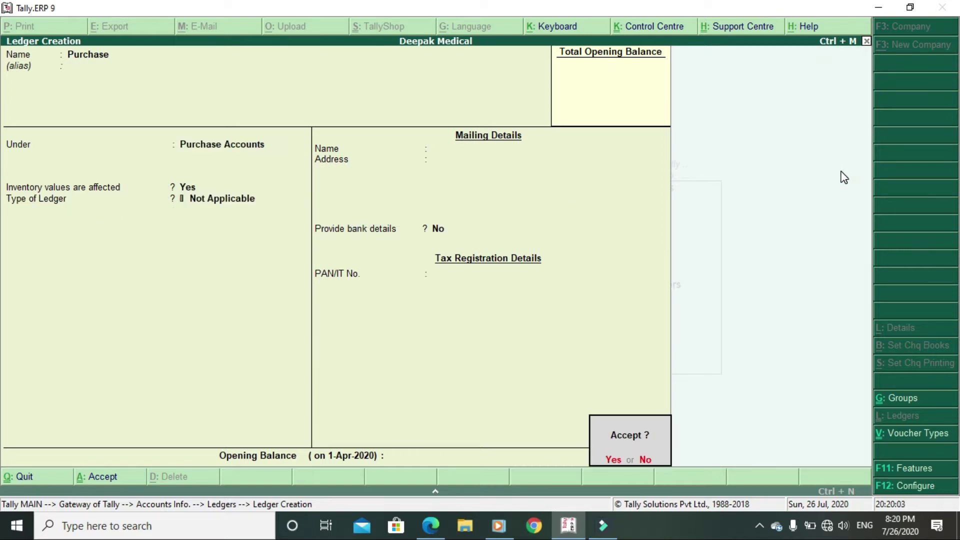
pyautogui.press('Return')
pyautogui.press('Escape')
pyautogui.press('Return')
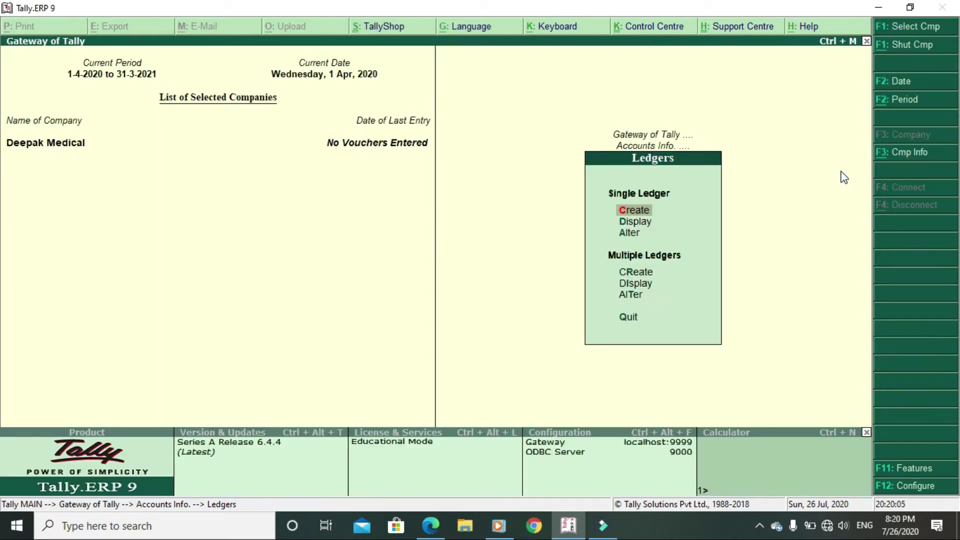
pyautogui.press('Escape')
# Step: Check the purchased item's name in the exercise PDF, return to Tally.ERP 9 and open single stock item creation
pyautogui.hotkey('alt', 'Tab')
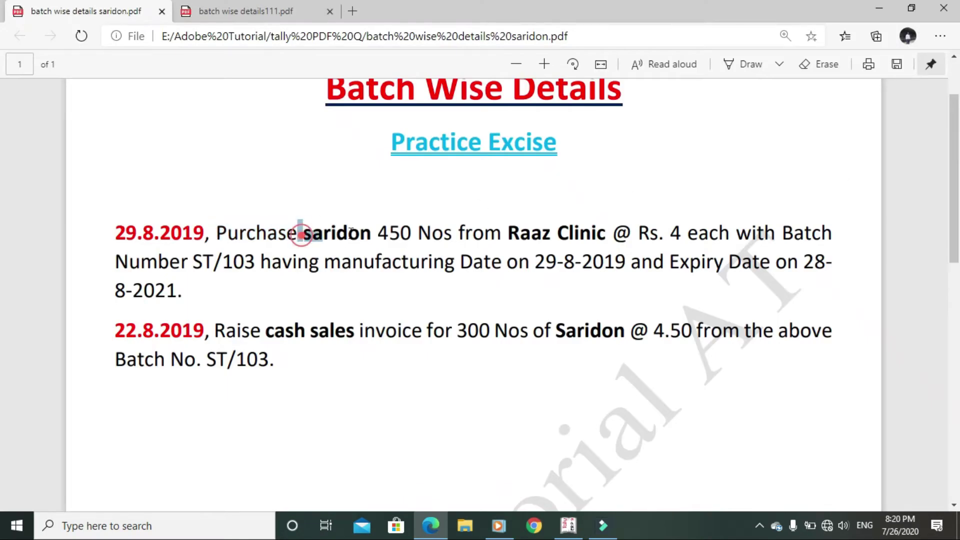
pyautogui.doubleClick(304, 235)
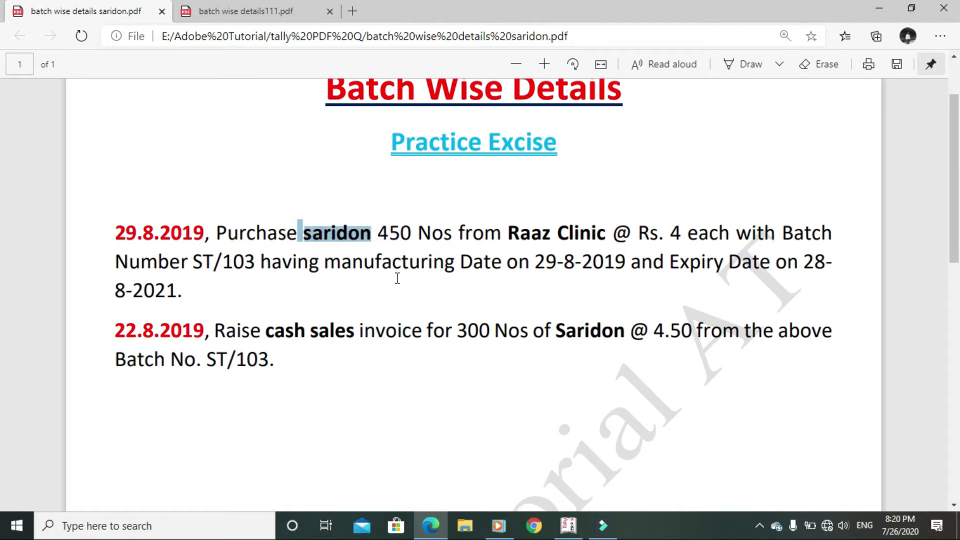
pyautogui.hotkey('alt', 'Tab')
pyautogui.press('Down')
pyautogui.press('Up')
pyautogui.press('Down')
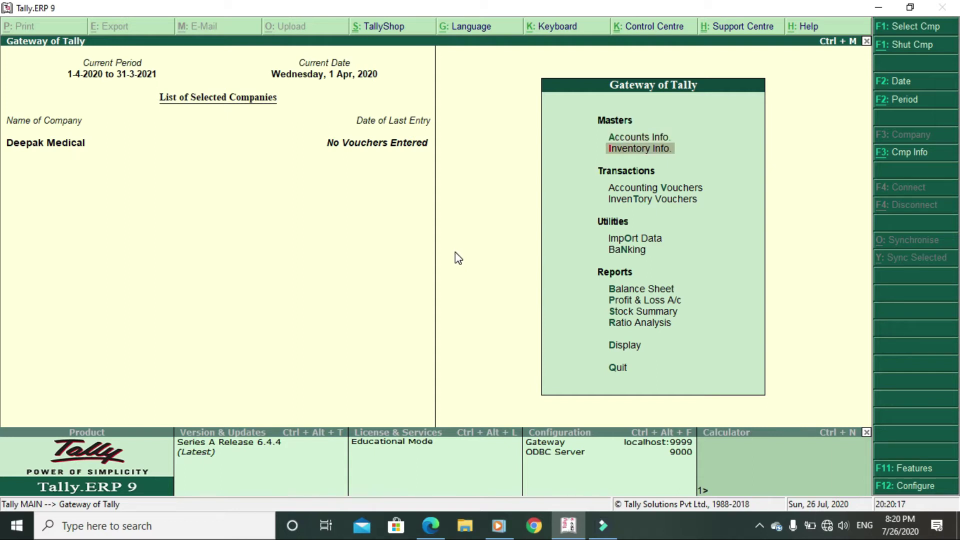
pyautogui.press('Return')
pyautogui.press('Down')
pyautogui.press('Return')
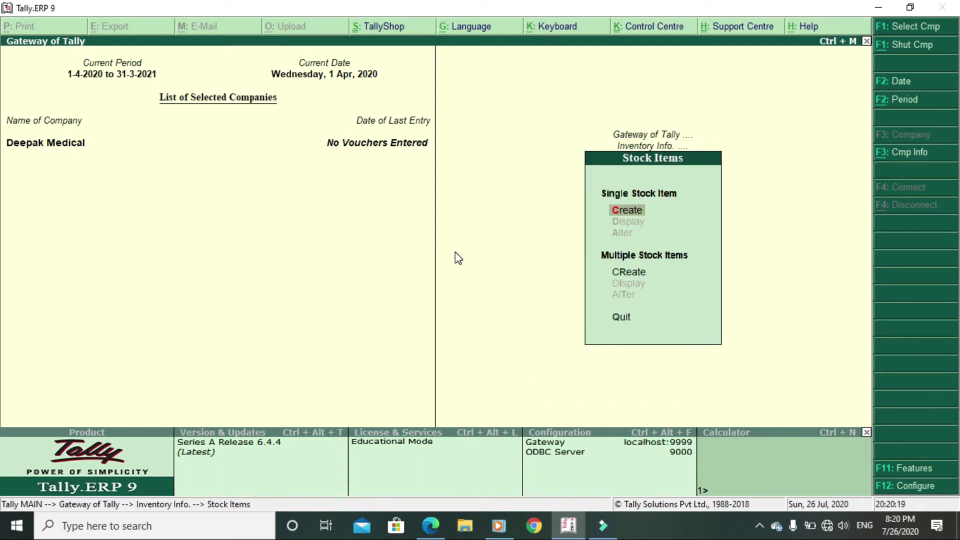
pyautogui.press('Return')
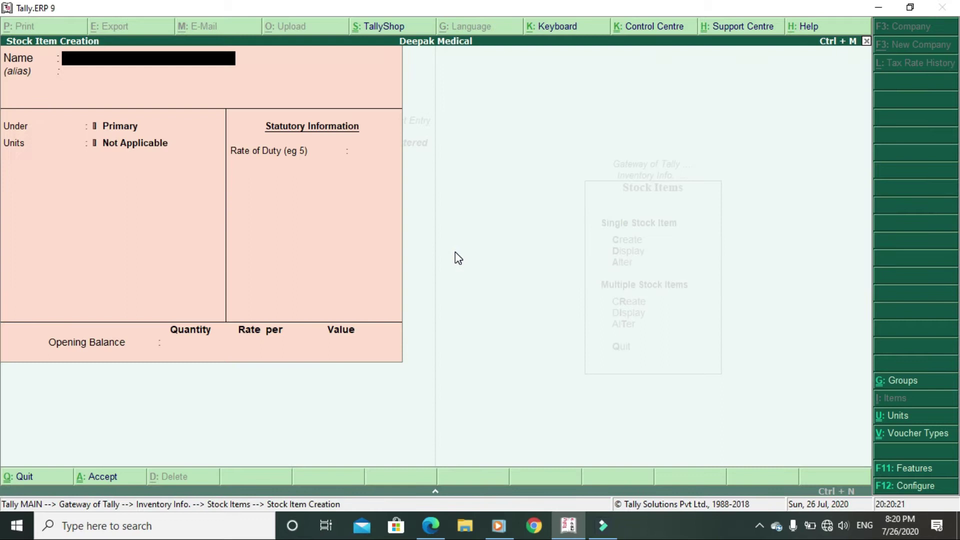
# Step: Name the new stock item Saridon and leave its alias empty
pyautogui.write('Sarud==')
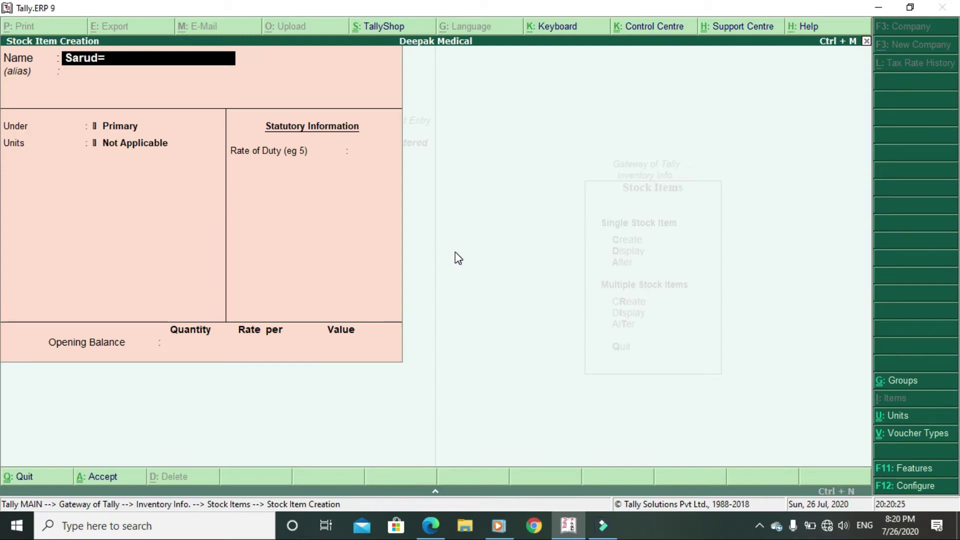
pyautogui.press('BackSpace')
pyautogui.press('BackSpace')
pyautogui.press('BackSpace')
pyautogui.press('BackSpace')
pyautogui.write('idon')
pyautogui.press('Return')
pyautogui.press('Return')
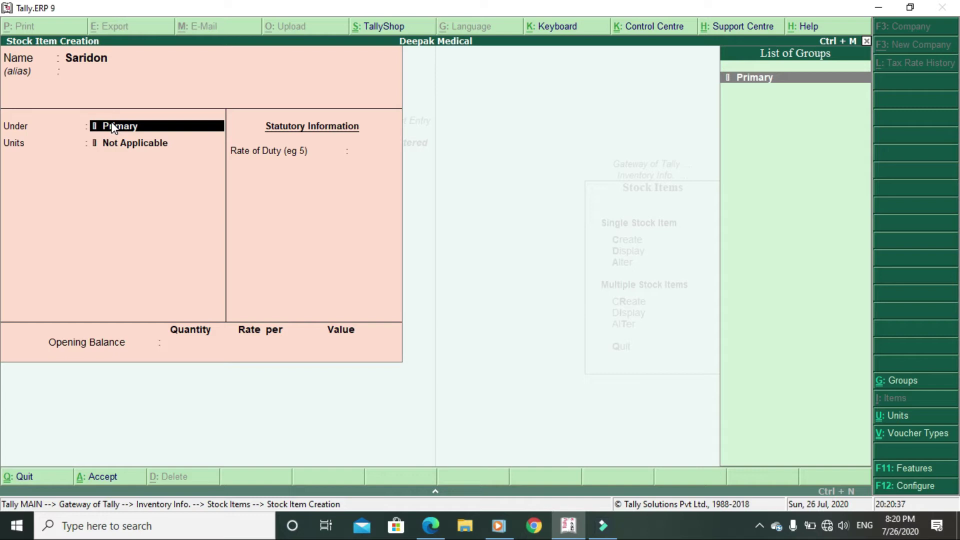
# Step: Create a stock group named Medicine under Primary, without adding item quantities, and place Saridon under it
pyautogui.hotkey('alt', 'c')
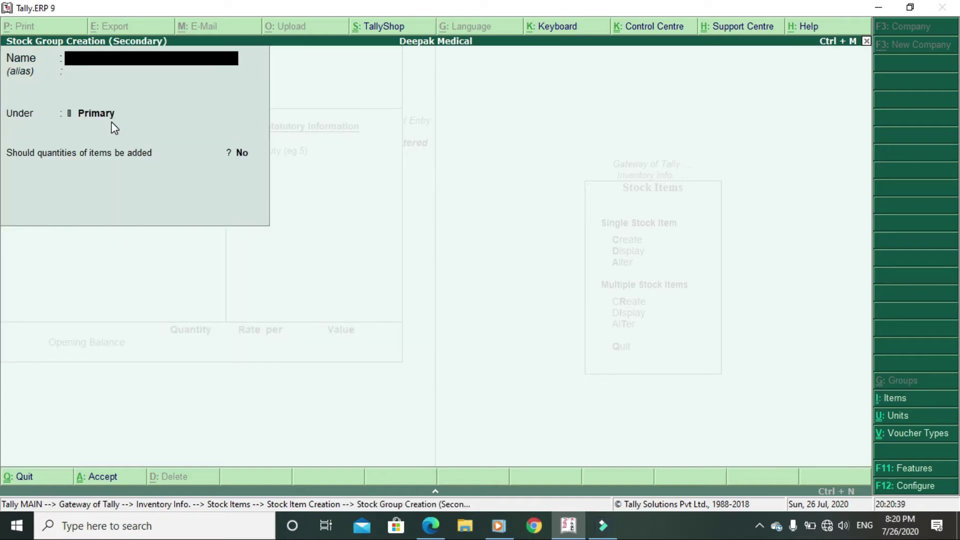
pyautogui.write('Medicine')
pyautogui.press('Return')
pyautogui.press('Return')
pyautogui.press('Return')
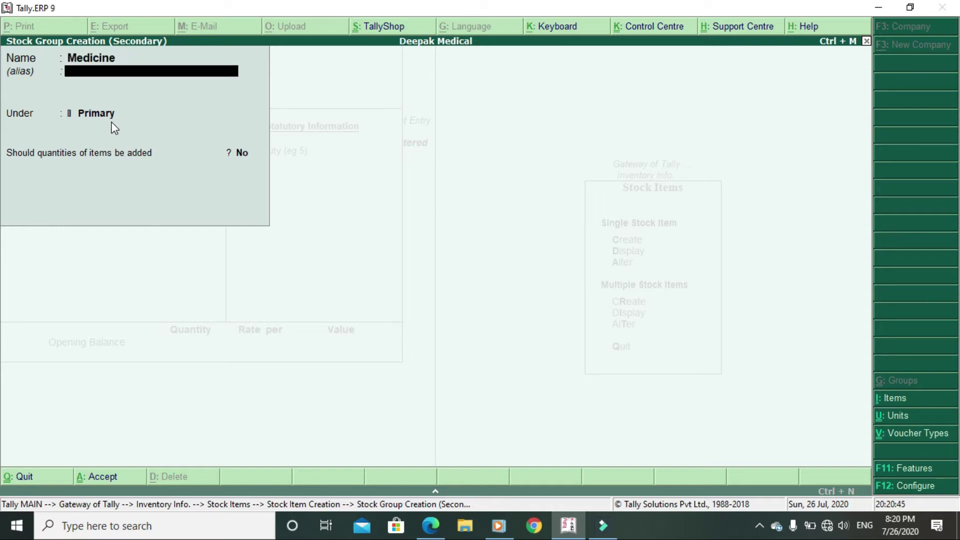
pyautogui.press('Return')
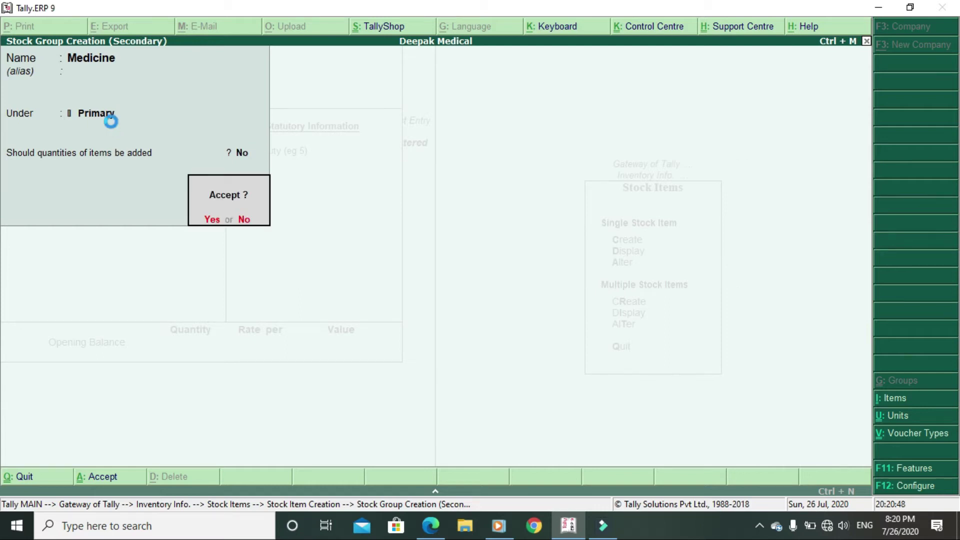
pyautogui.press('Return')
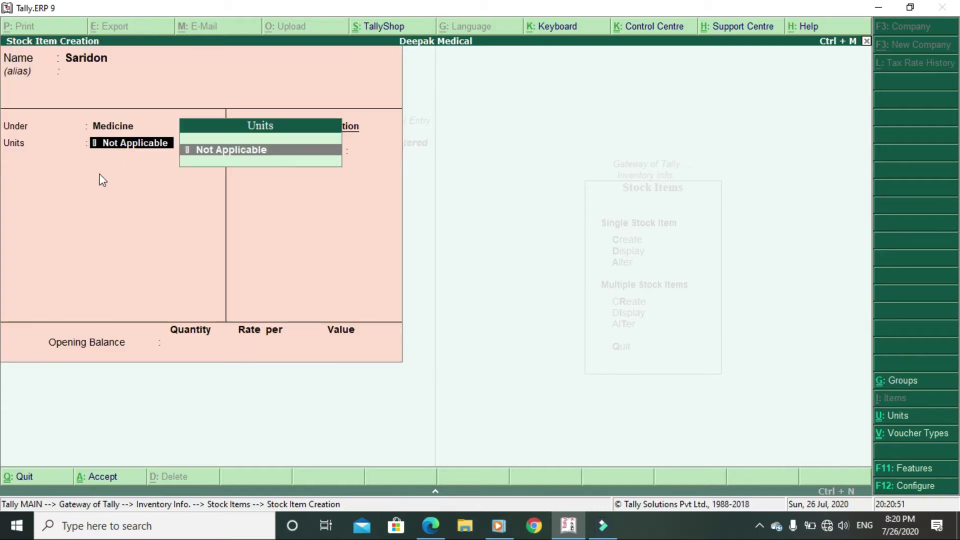
# Step: Create a simple unit with symbol Nos and 0 decimal places as the unit for Saridon
pyautogui.hotkey('alt', 'c')
pyautogui.write('Nos')
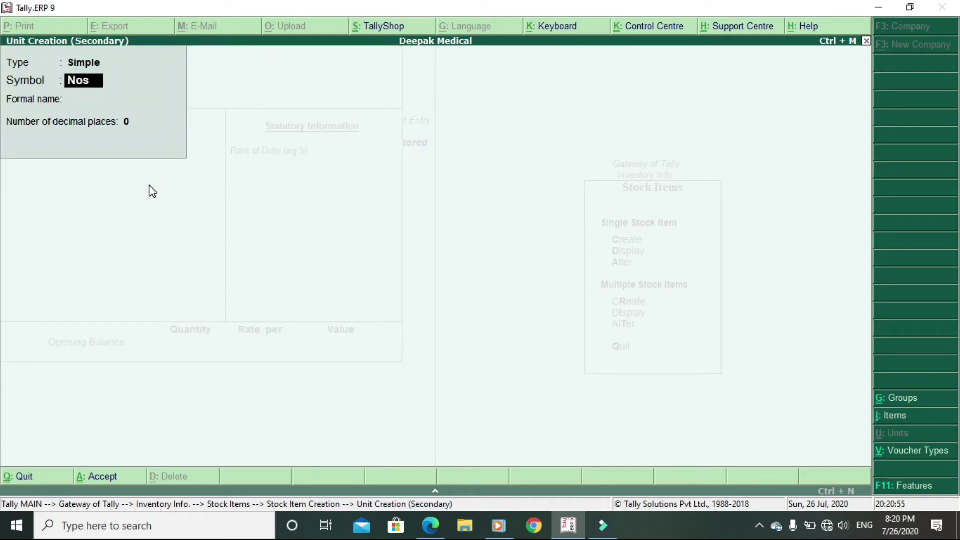
pyautogui.press('Return')
pyautogui.press('Return')
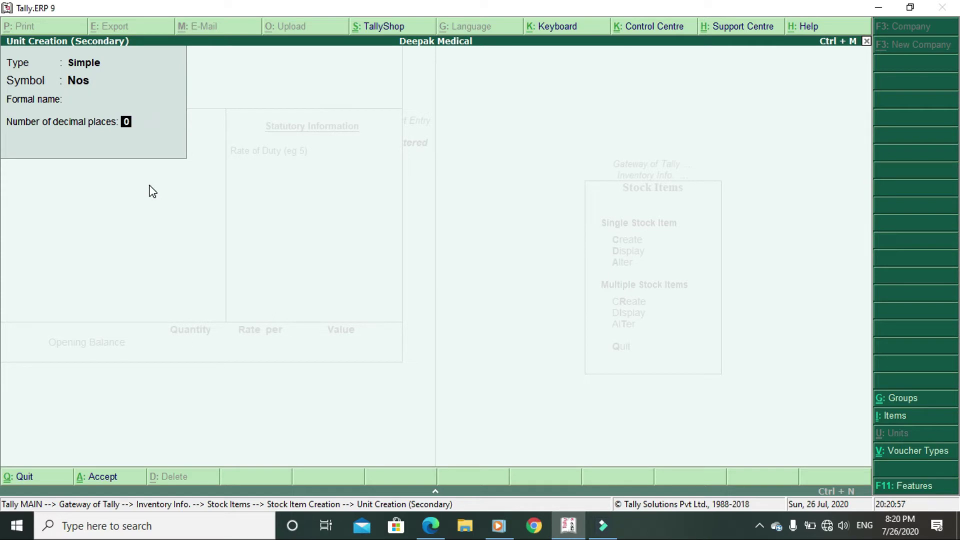
pyautogui.press('Return')
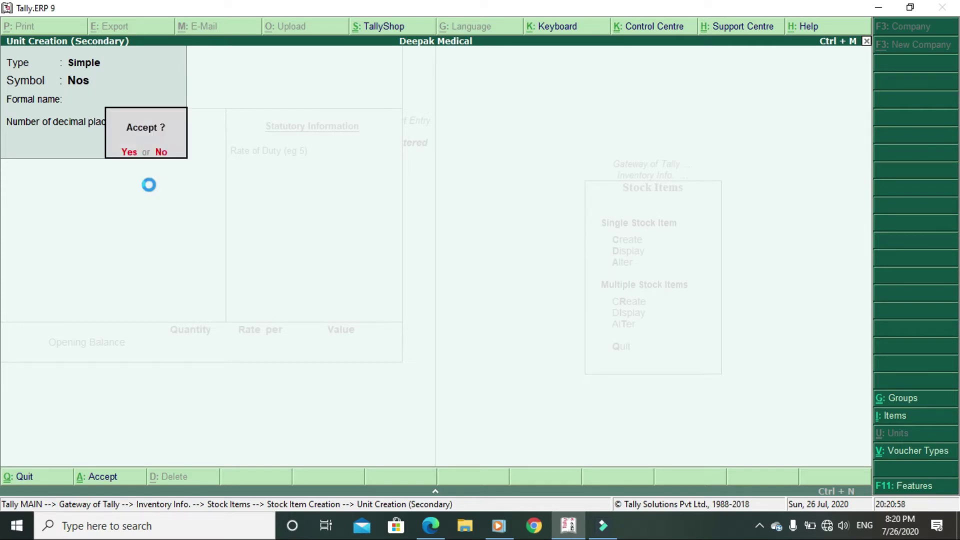
pyautogui.press('Return')
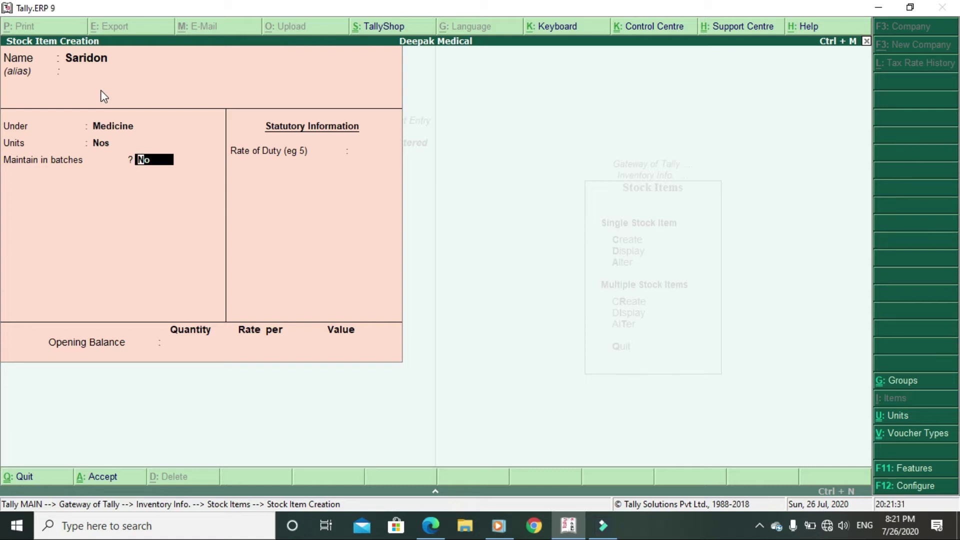
# Step: Set Saridon to be maintained in batches, with manufacturing date tracking and expiry dates enabled
pyautogui.write('y')
pyautogui.press('Return')
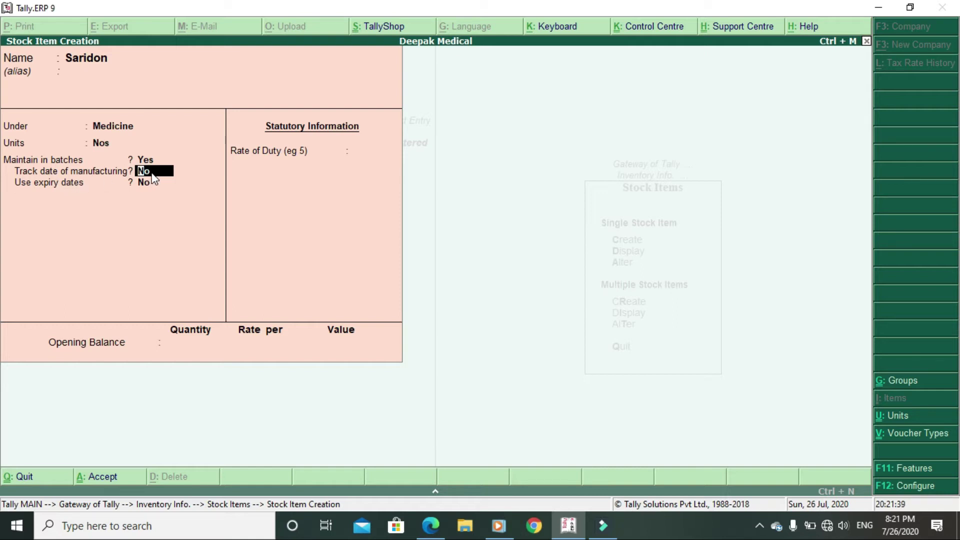
pyautogui.write('y')
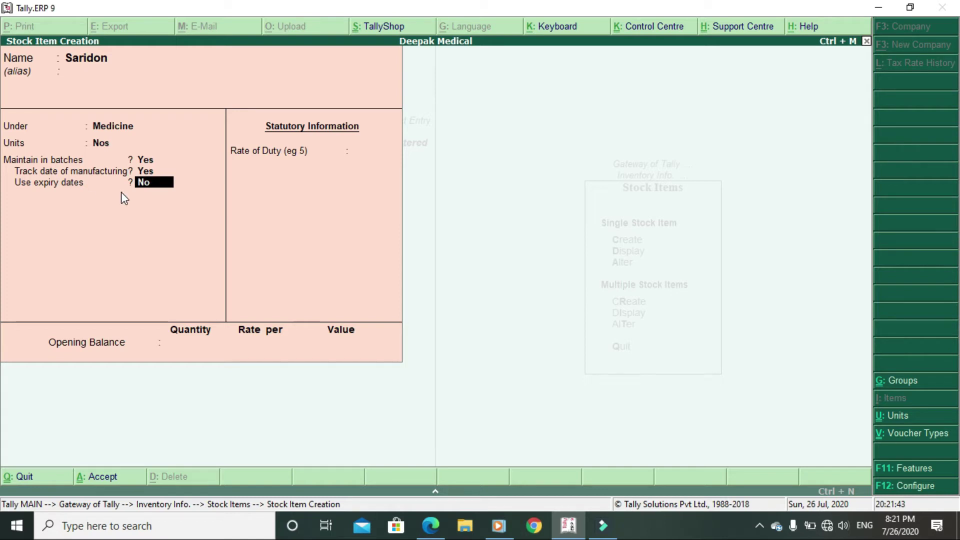
pyautogui.write('y')
pyautogui.press('Return')
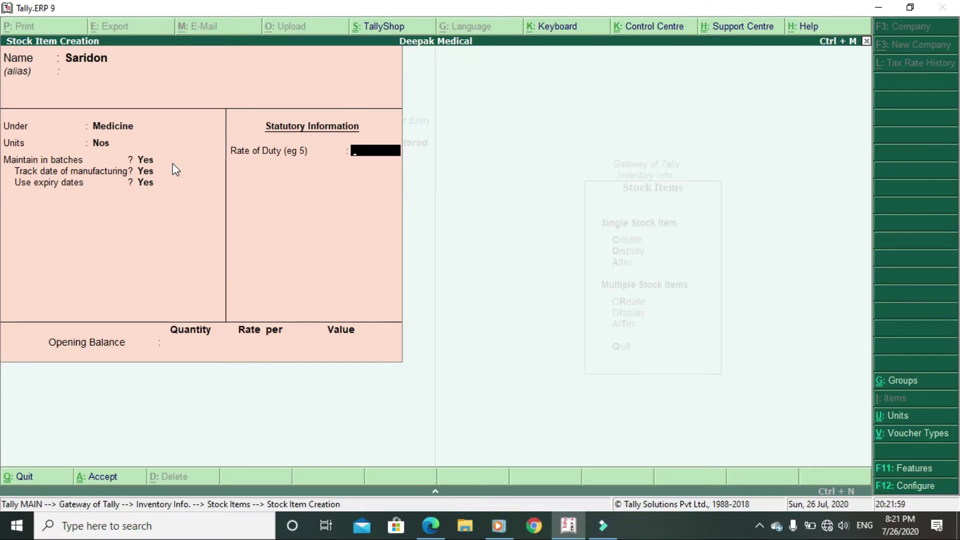
# Step: Save the Saridon stock item with duty rate 0 and no opening balance, and return to the Gateway of Tally
pyautogui.press('Return')
pyautogui.press('Return')
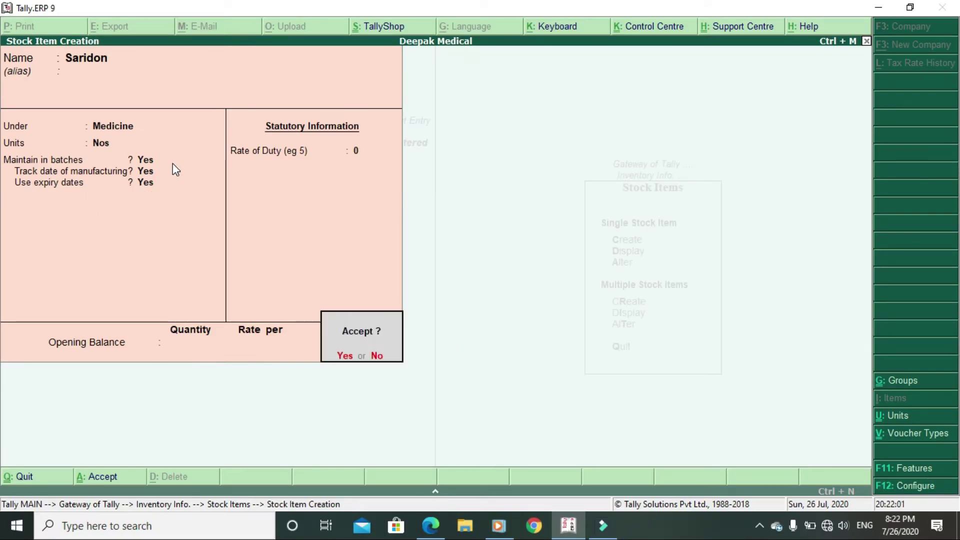
pyautogui.press('Return')
pyautogui.press('Escape')
pyautogui.press('Return')
pyautogui.press('Escape')
pyautogui.press('Escape')
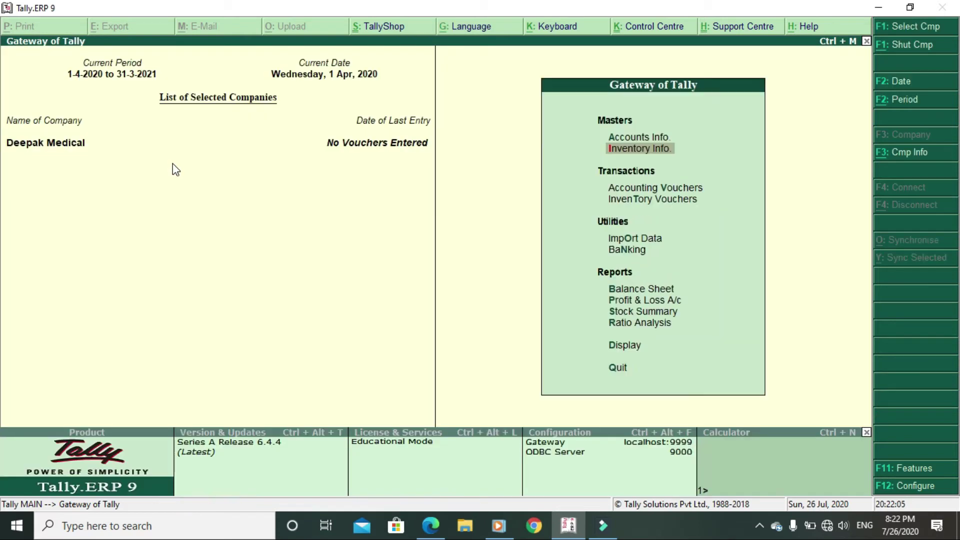
# Step: Start a purchase voucher and leave the supplier invoice number and its date blank
pyautogui.press('Down')
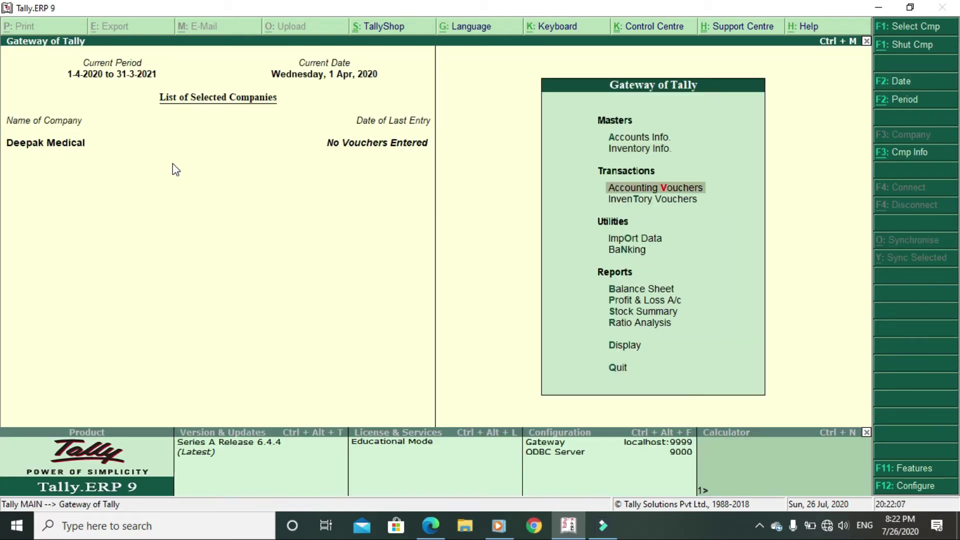
pyautogui.press('Return')
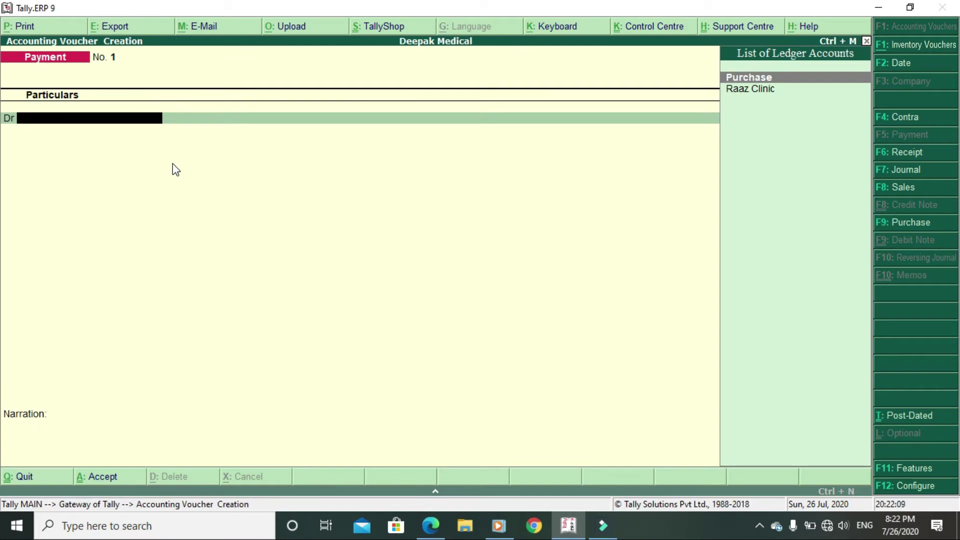
pyautogui.press('F9')
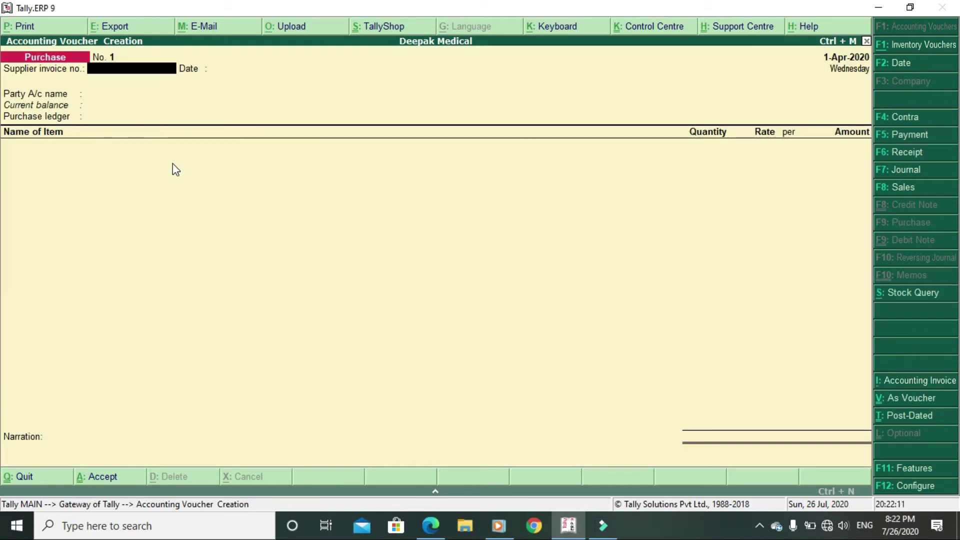
pyautogui.press('Return')
pyautogui.press('Return')
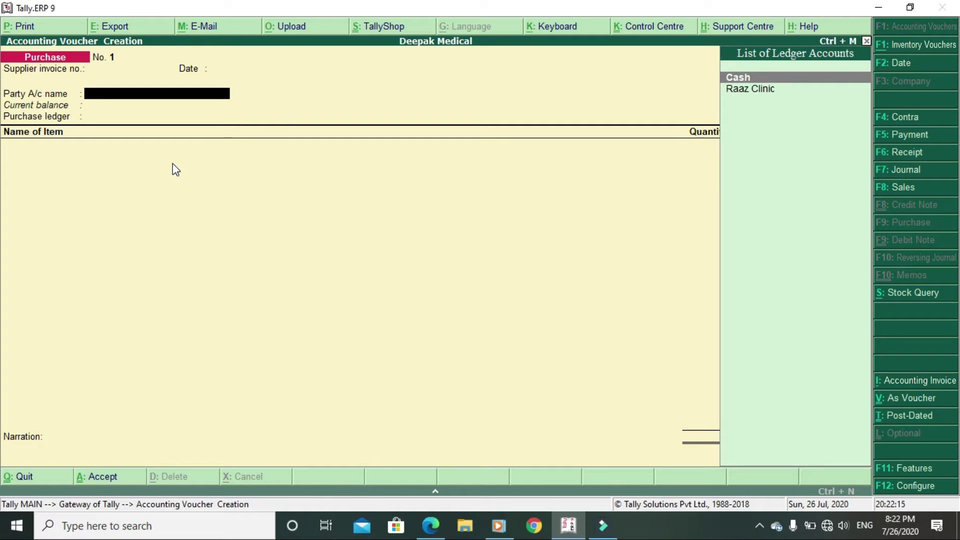
# Step: Choose Raaz Clinic as the party account with default supplier details, and Purchase as the purchase ledger
pyautogui.press('Down')
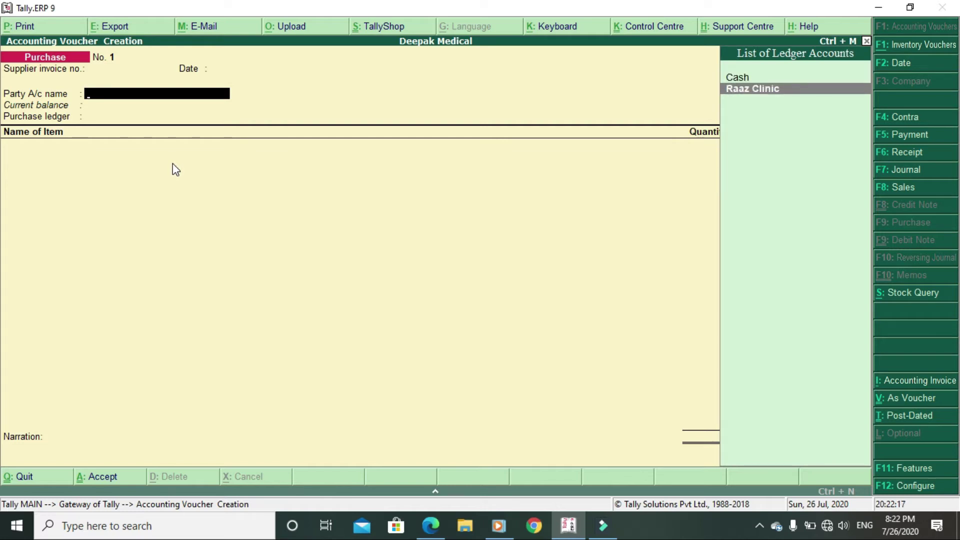
pyautogui.press('Return')
pyautogui.press('Return')
pyautogui.press('Return')
pyautogui.press('Return')
pyautogui.press('Return')
pyautogui.press('Return')
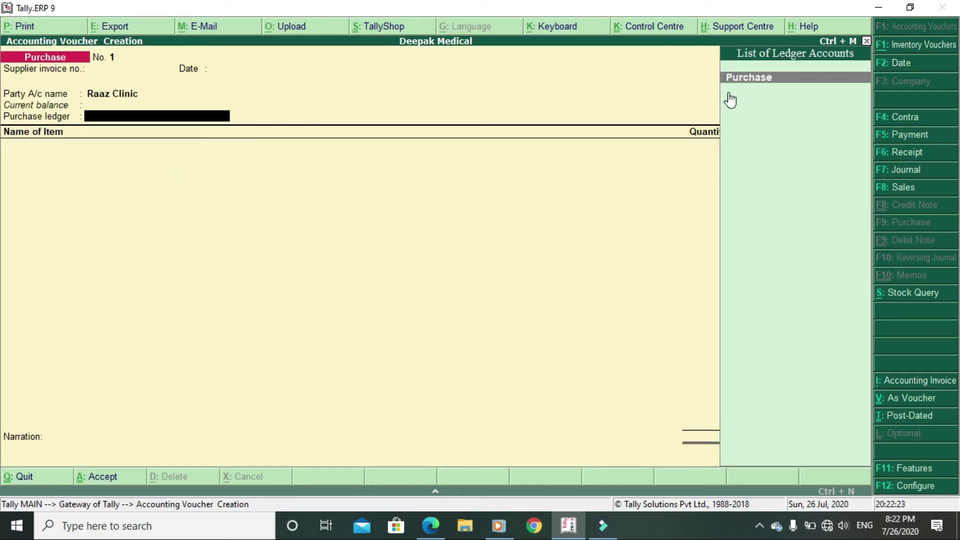
pyautogui.press('Return')
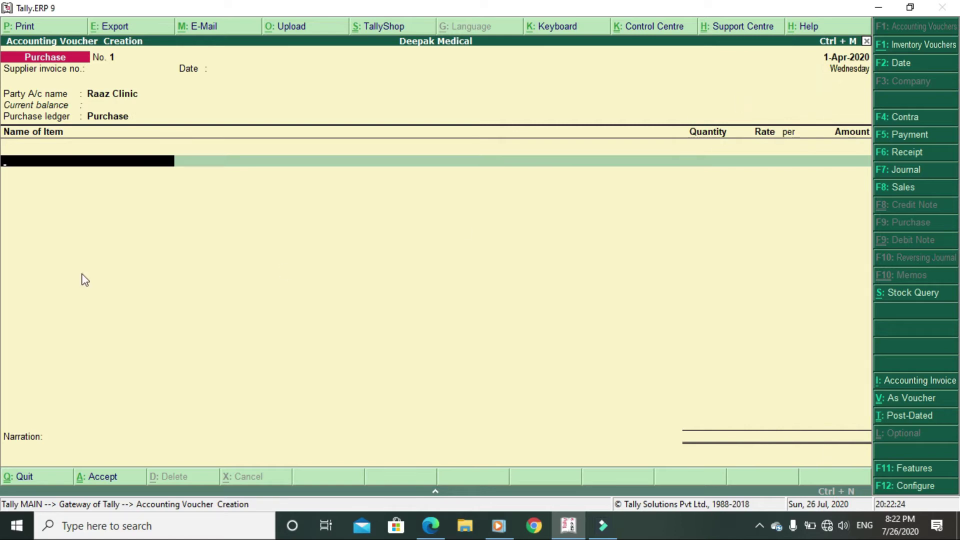
# Step: Add Saridon to the purchase voucher, look up its batch number in the exercise PDF and allocate it to new batch ST/103
pyautogui.write('S')
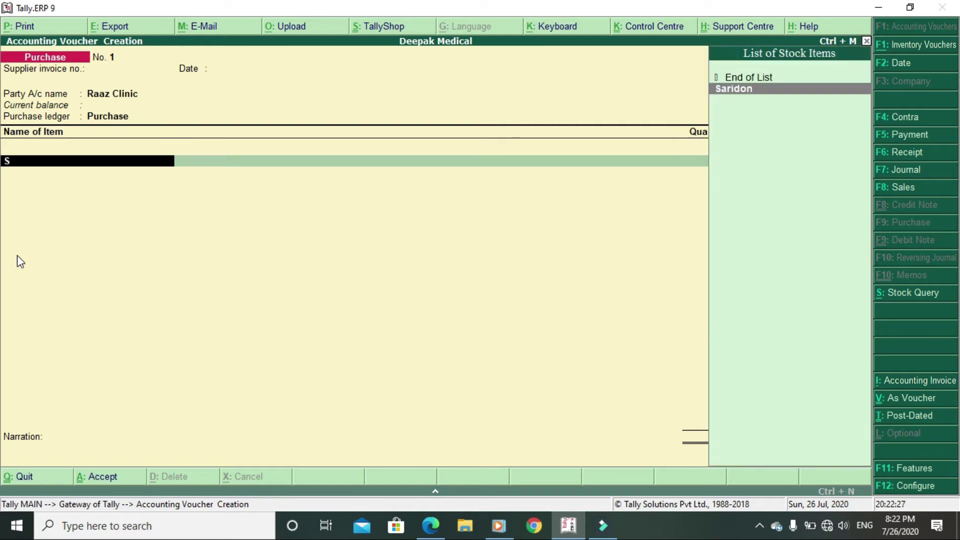
pyautogui.press('Return')
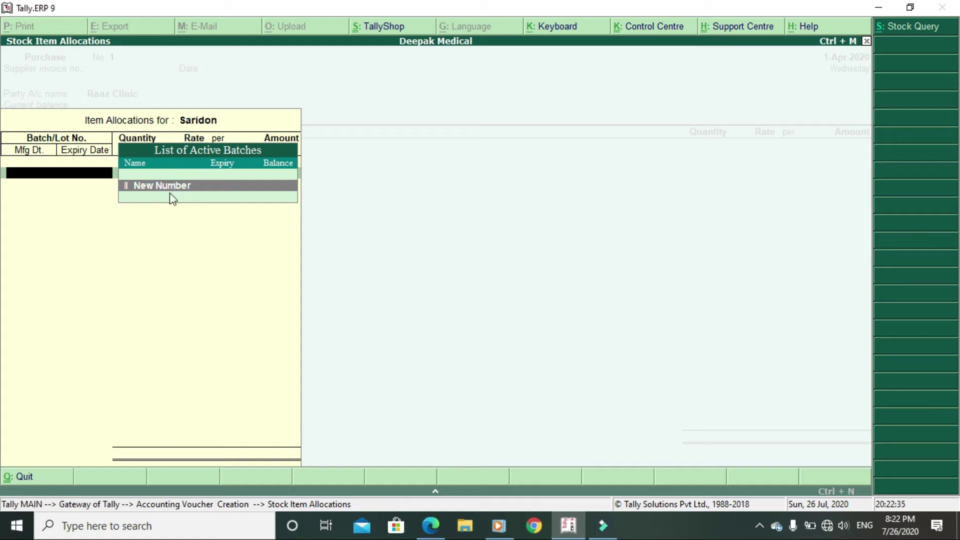
pyautogui.hotkey('alt', 'Tab')
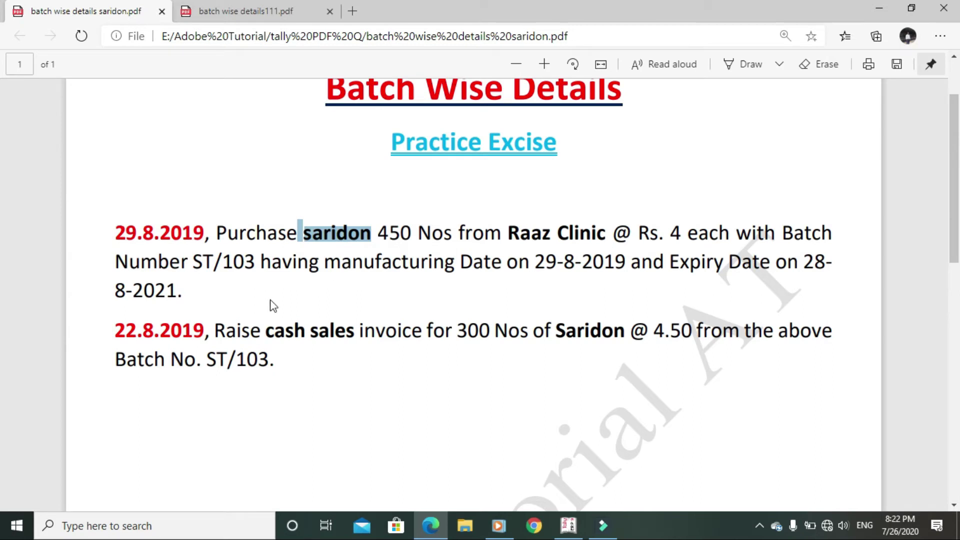
pyautogui.click(794, 235)
pyautogui.moveTo(794, 235); pyautogui.dragTo(251, 266)
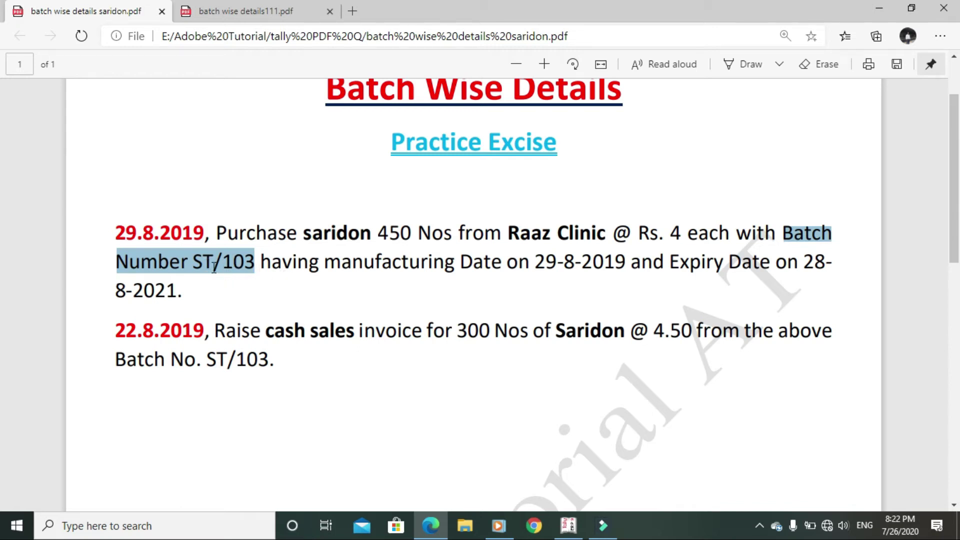
pyautogui.hotkey('alt', 'Tab')
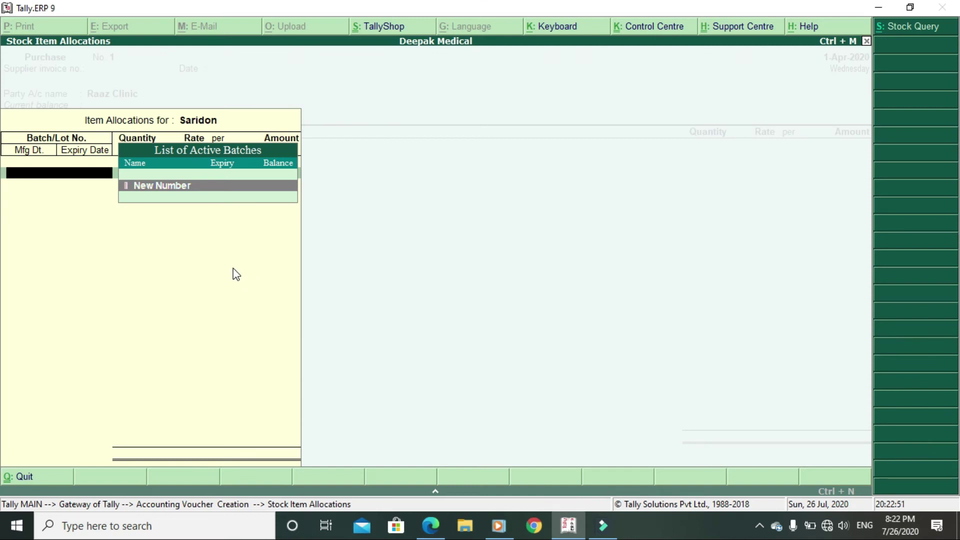
pyautogui.press('Return')
pyautogui.write('ST/103')
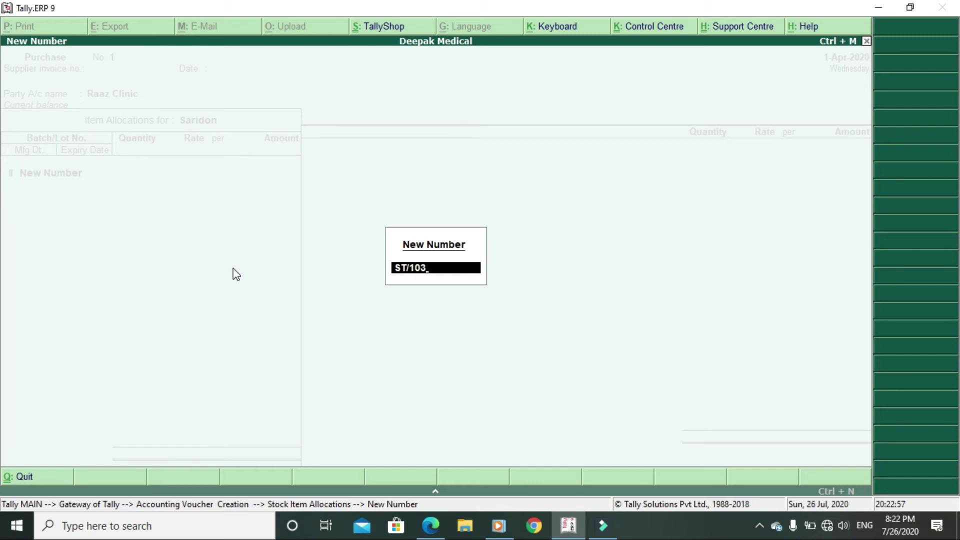
pyautogui.press('Return')
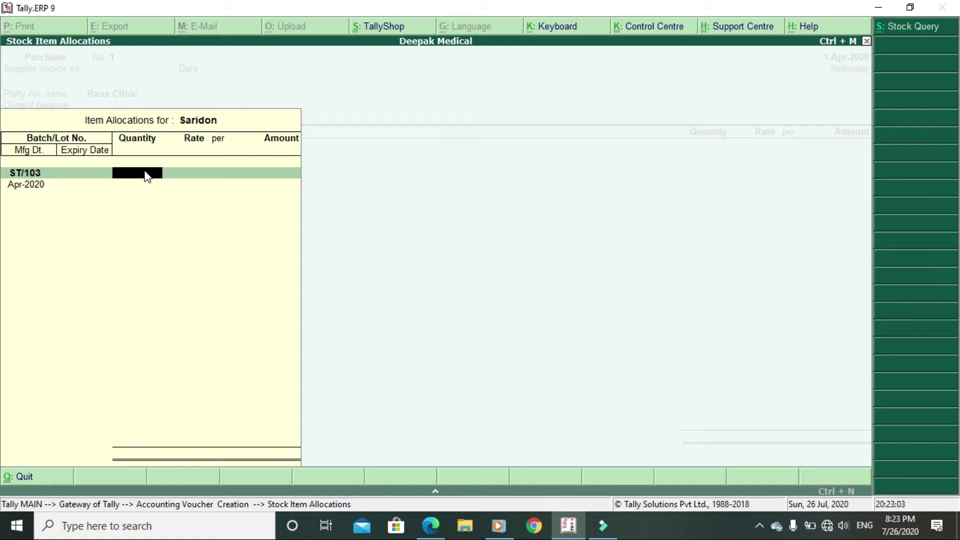
# Step: Look up the Saridon purchase quantity and price in the exercise PDF and enter 450 Nos at rate 4 for batch ST/103
pyautogui.hotkey('alt', 'Tab')
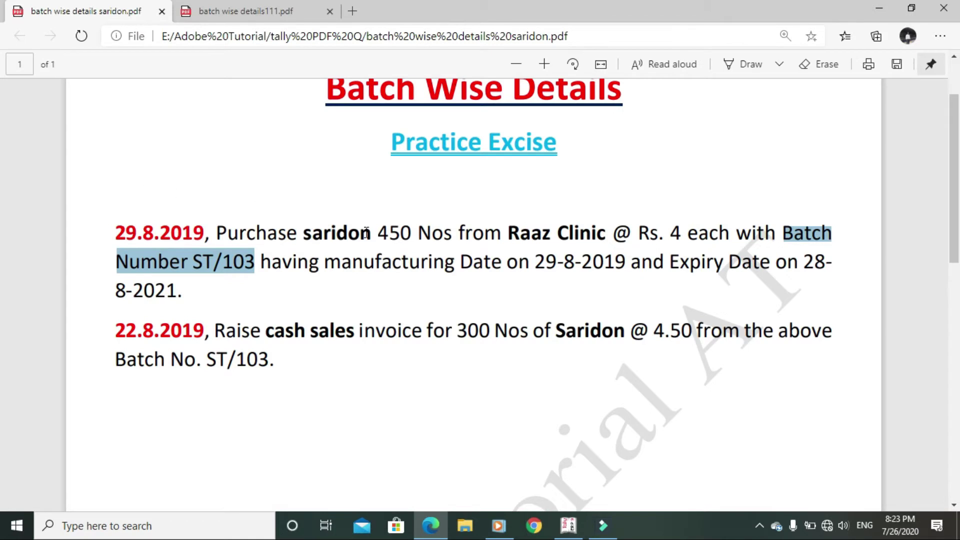
pyautogui.doubleClick(382, 234)
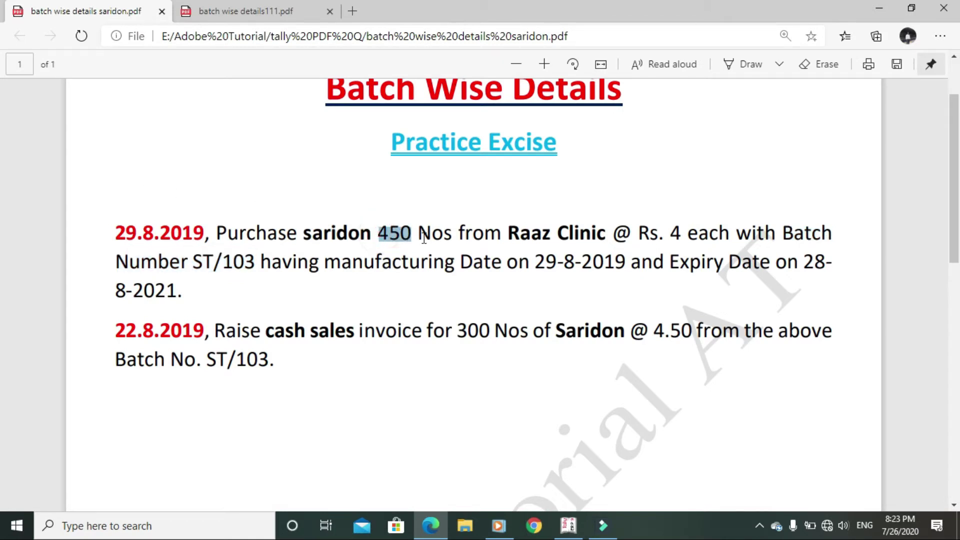
pyautogui.doubleClick(675, 239)
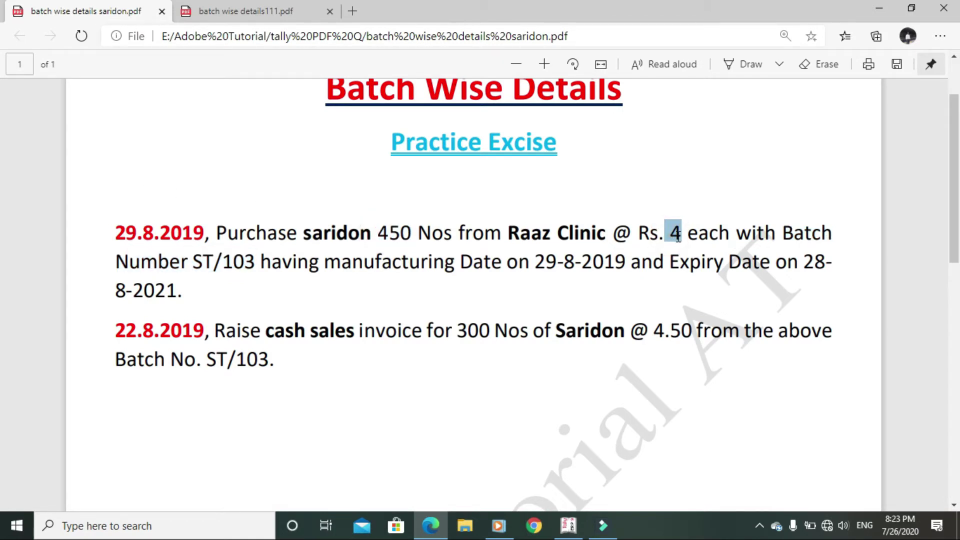
pyautogui.hotkey('alt', 'Tab')
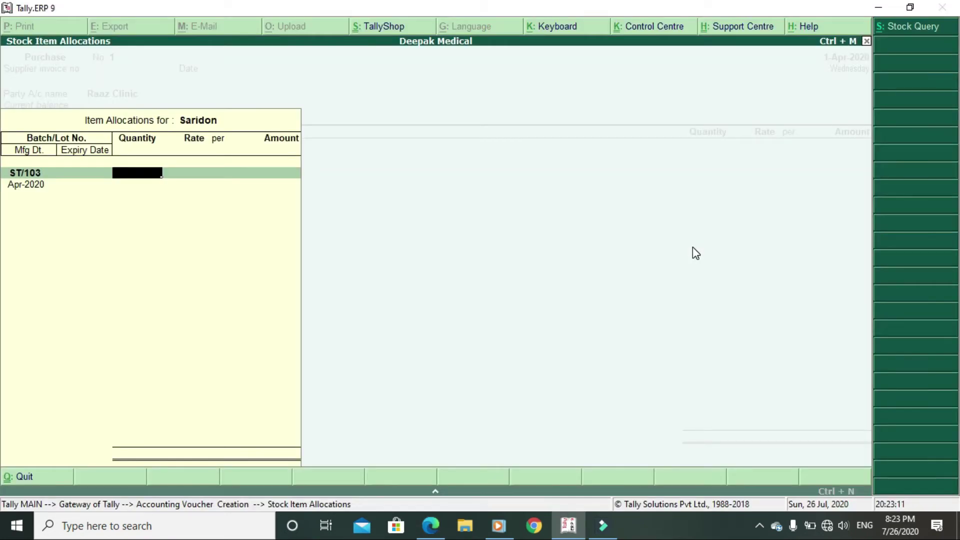
pyautogui.write('450')
pyautogui.press('Return')
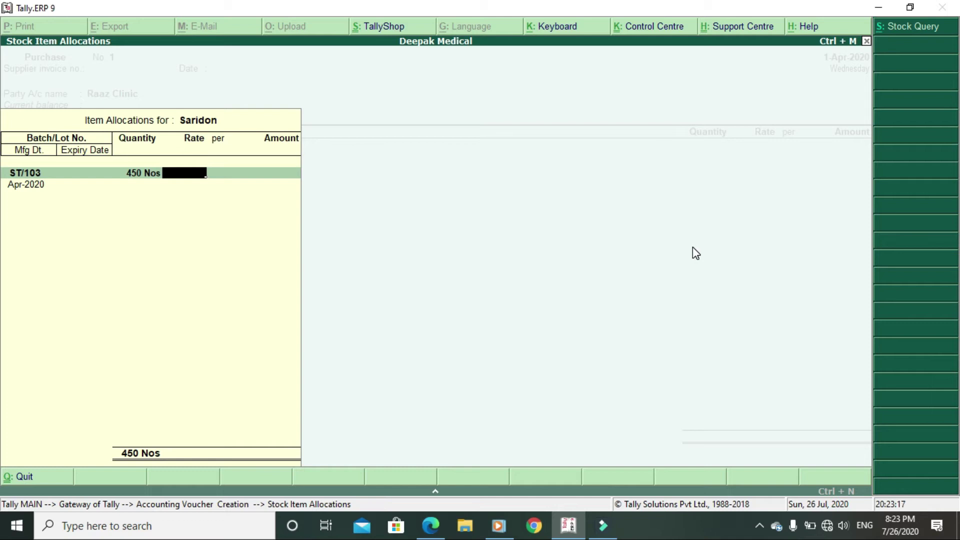
pyautogui.write('4')
pyautogui.press('Return')
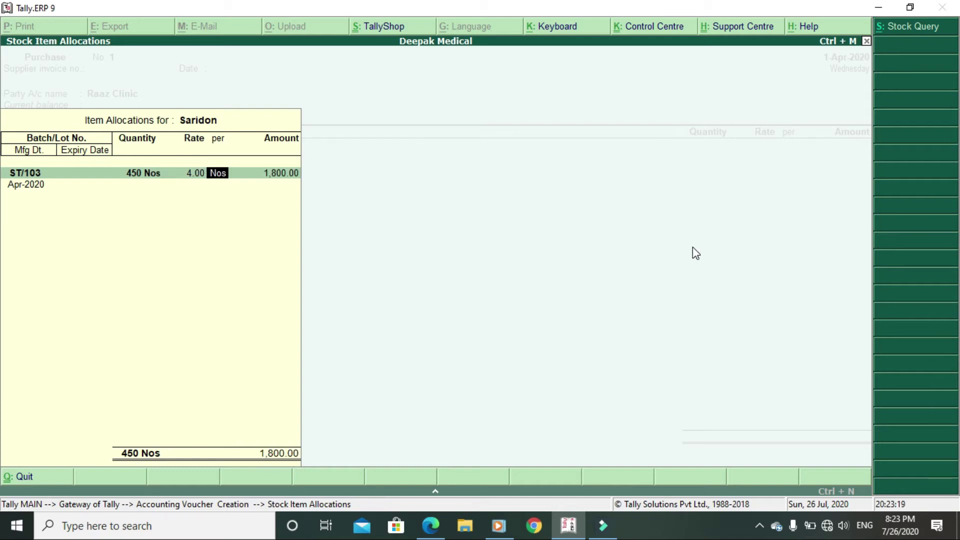
pyautogui.press('Return')
pyautogui.press('Return')
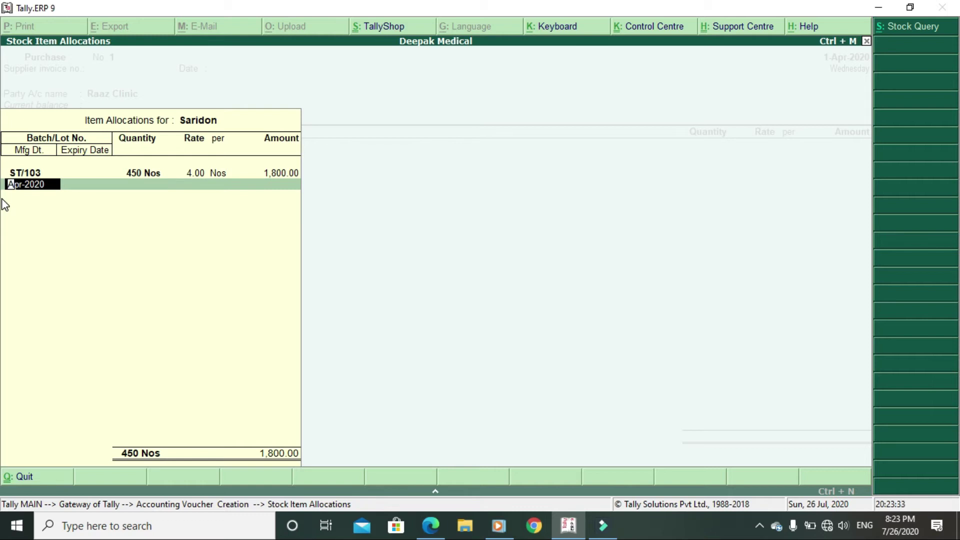
# Step: Check the manufacturing and expiry dates in the exercise PDF, and set batch ST/103's manufacturing date to 1.4.2020
pyautogui.hotkey('alt', 'Tab')
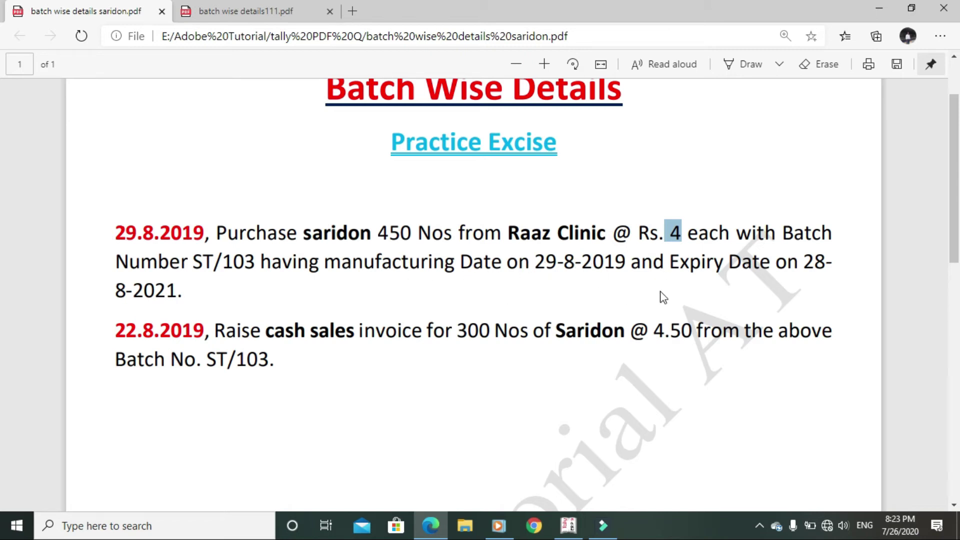
pyautogui.moveTo(325, 263); pyautogui.dragTo(628, 270)
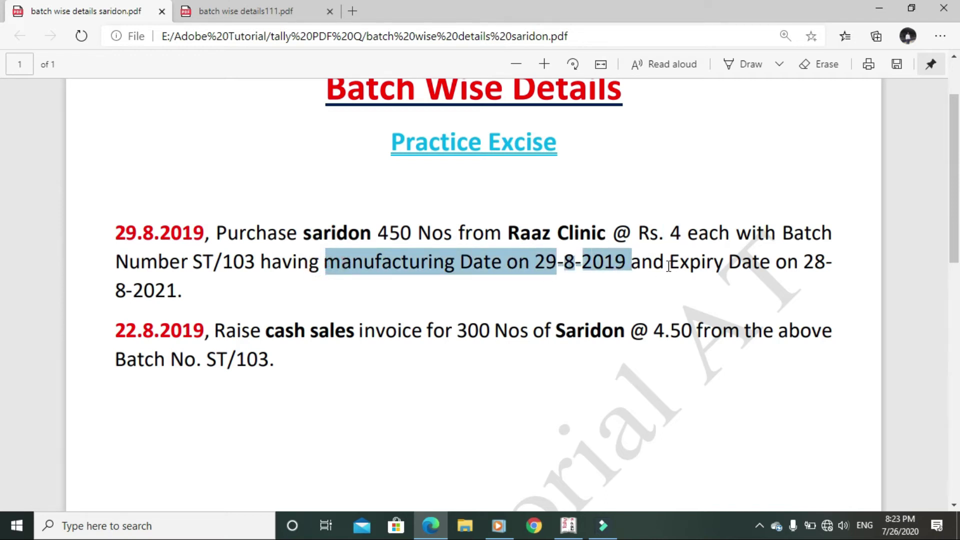
pyautogui.moveTo(668, 264); pyautogui.dragTo(827, 265)
pyautogui.moveTo(764, 285); pyautogui.dragTo(674, 283)
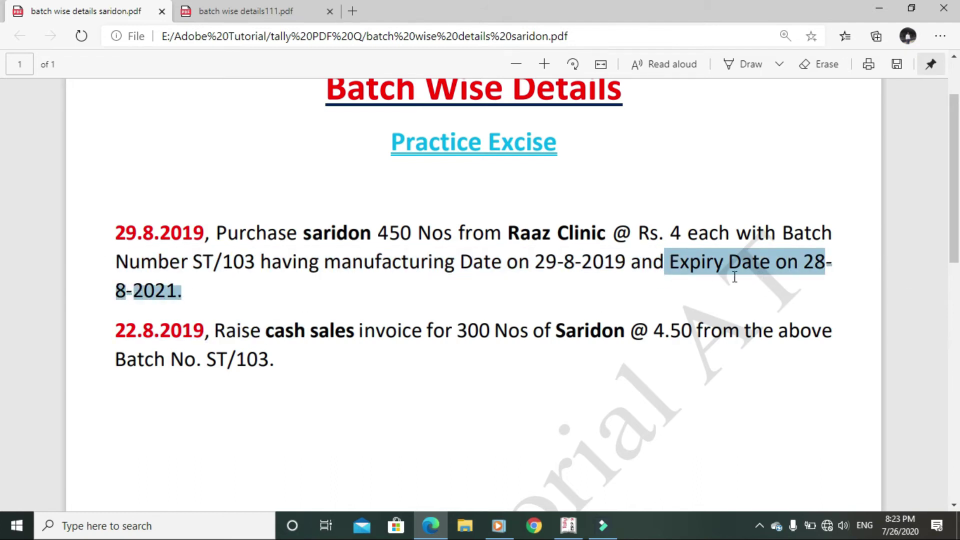
pyautogui.click(652, 296)
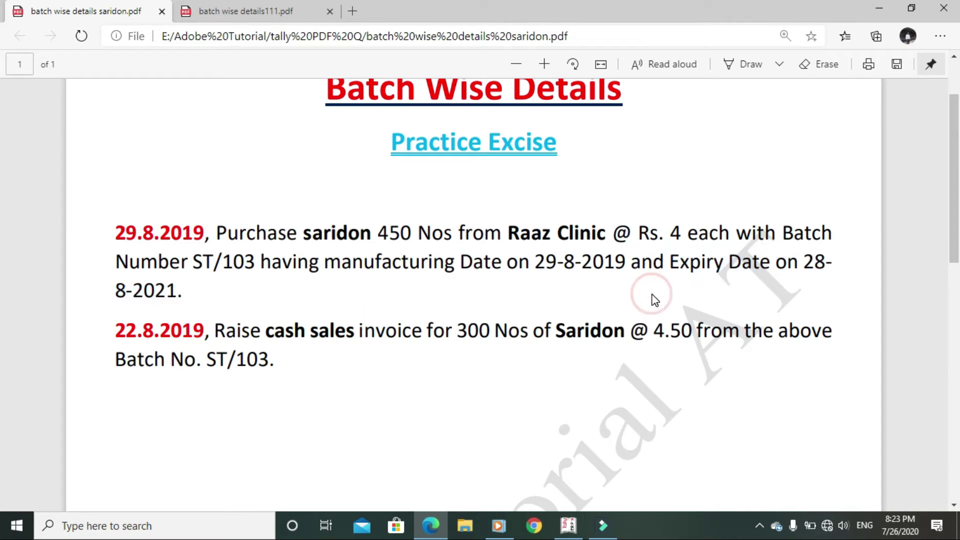
pyautogui.hotkey('alt', 'Tab')
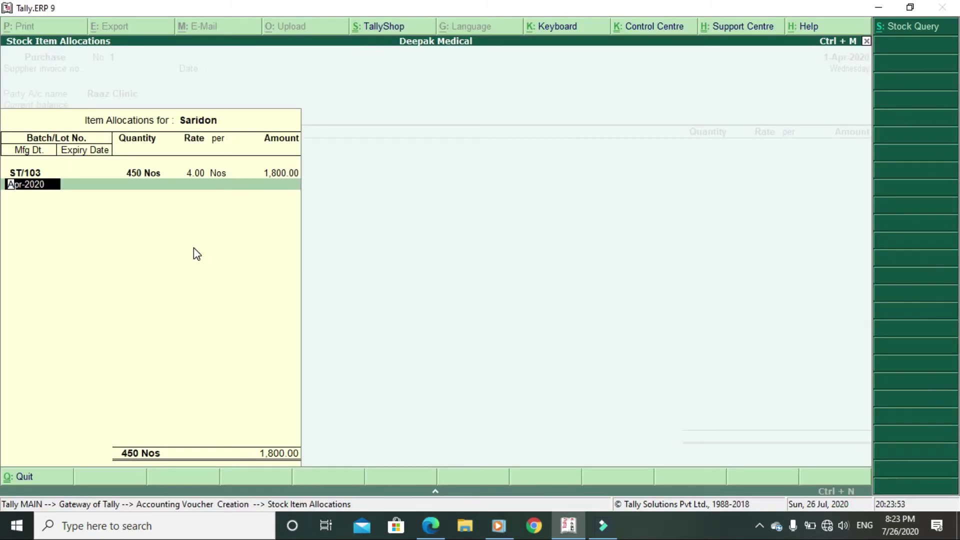
pyautogui.write('1.4.2020')
pyautogui.press('Return')
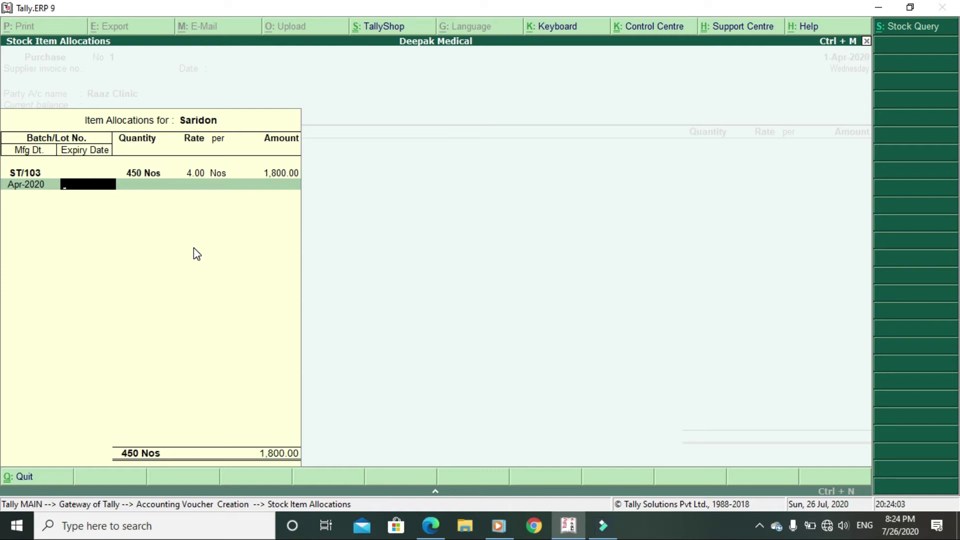
# Step: Set batch ST/103's expiry date to 31.3.2022 and end the batch allocation for Saridon
pyautogui.write('31.3')
pyautogui.write('2022')
pyautogui.press('BackSpace')
pyautogui.press('BackSpace')
pyautogui.press('BackSpace')
pyautogui.press('BackSpace')
pyautogui.write('.2022')
pyautogui.press('Return')
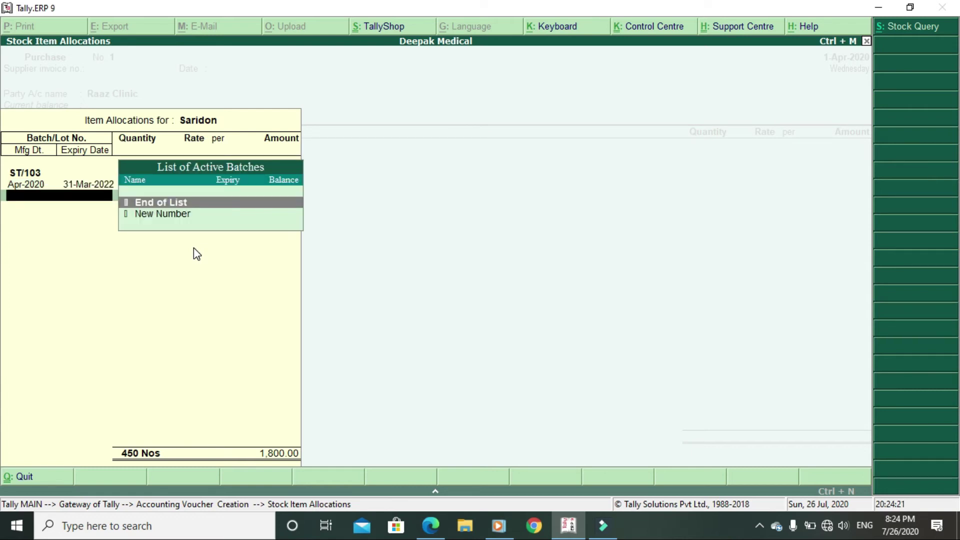
pyautogui.press('Return')
pyautogui.press('Return')
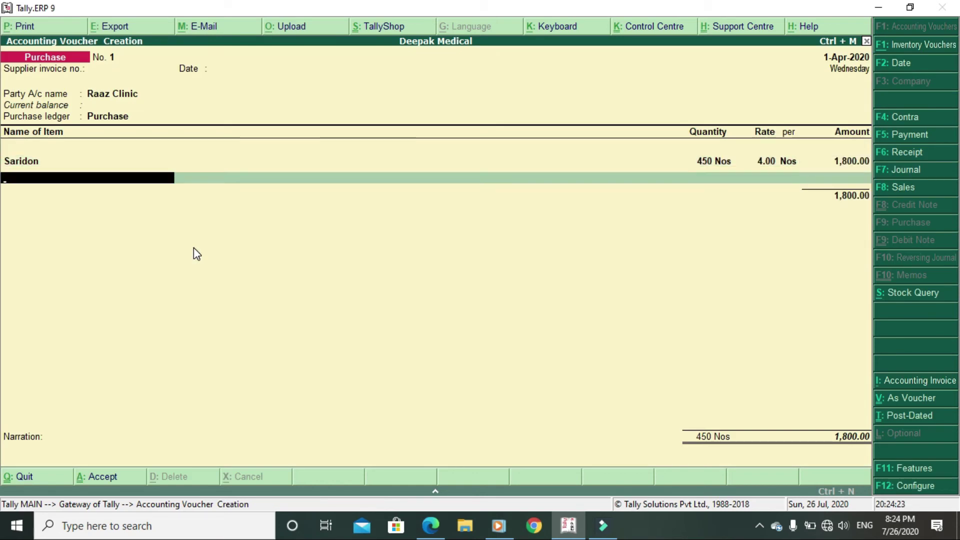
# Step: End the item list and add a New Ref bill named RC for Raaz Clinic, rechecking the supplier in the exercise PDF
pyautogui.press('Return')
pyautogui.press('Return')
pyautogui.press('Return')
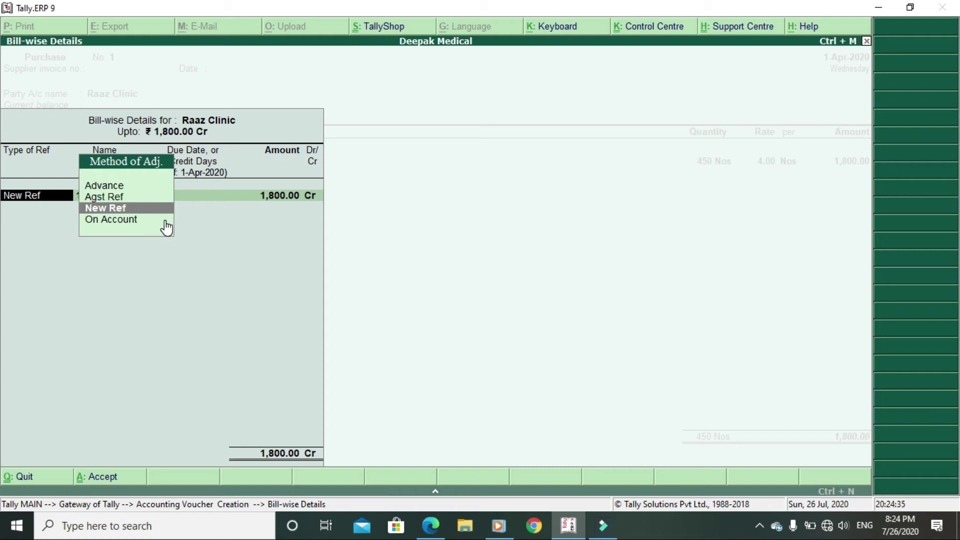
pyautogui.press('Return')
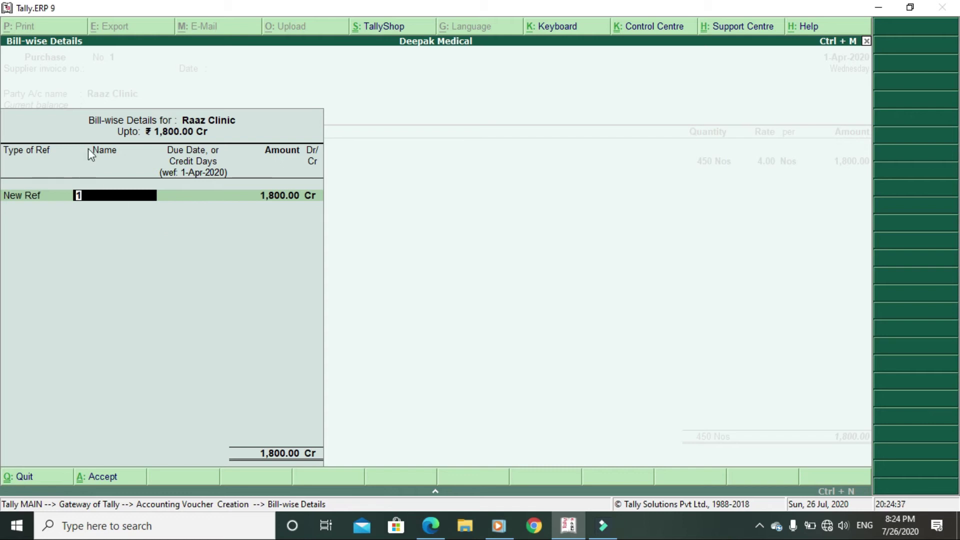
pyautogui.hotkey('alt', 'Tab')
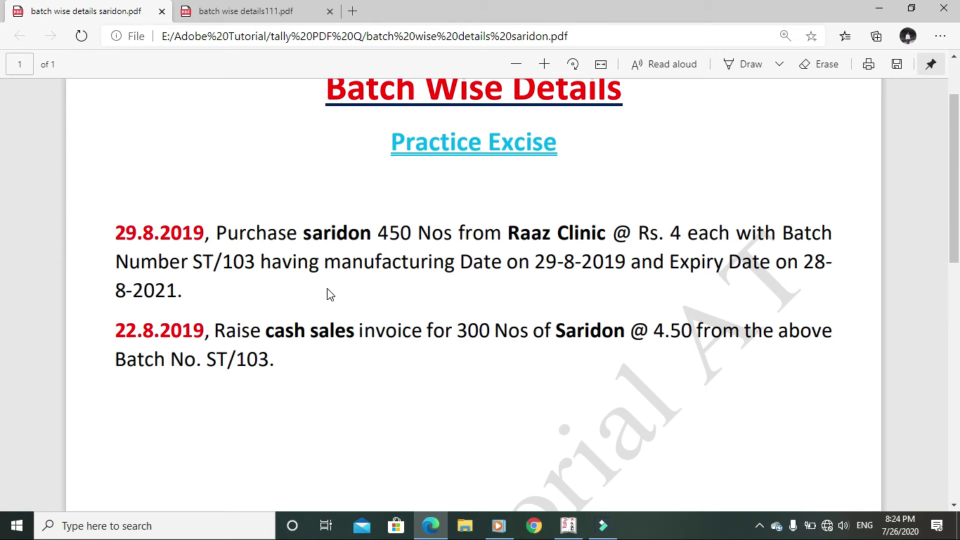
pyautogui.moveTo(504, 233); pyautogui.dragTo(609, 236)
pyautogui.click(547, 237)
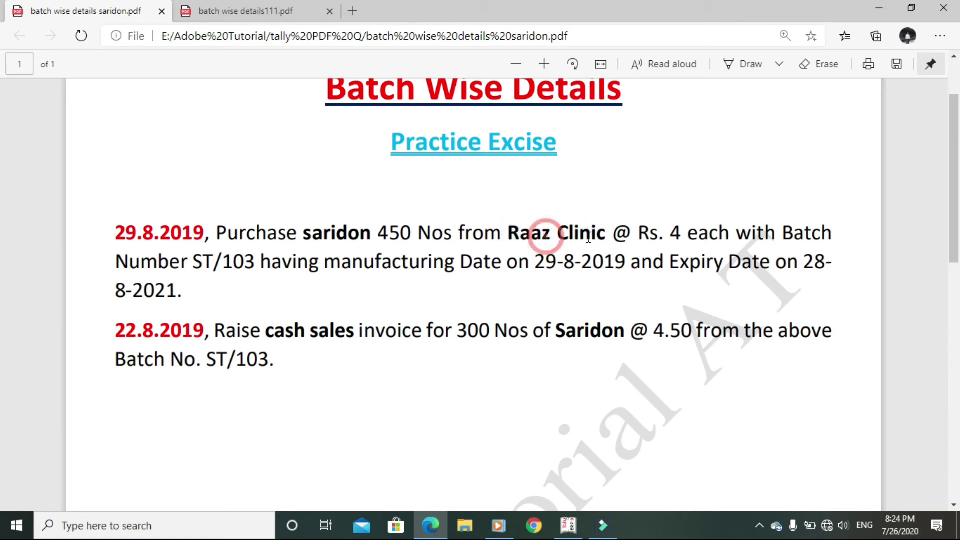
pyautogui.hotkey('alt', 'Tab')
pyautogui.write('Rc')
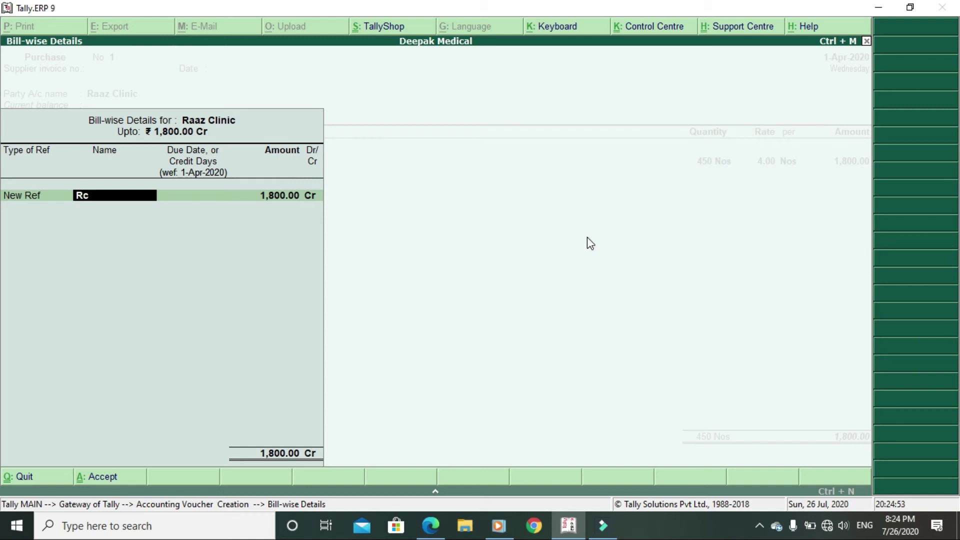
pyautogui.write('C')
pyautogui.press('Return')
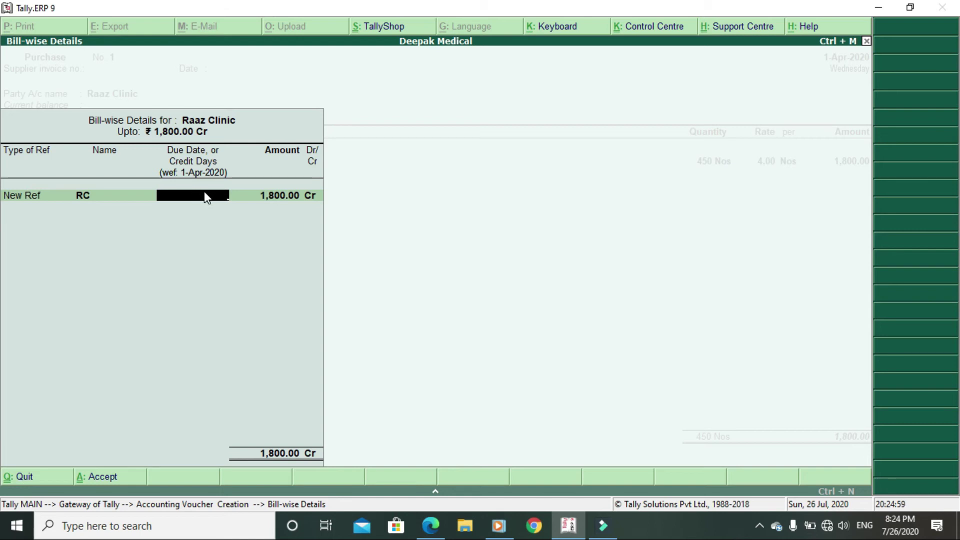
# Step: Leave the RC bill's due date blank, save the purchase voucher and return to the Gateway of Tally
pyautogui.hotkey('alt', 'Tab')
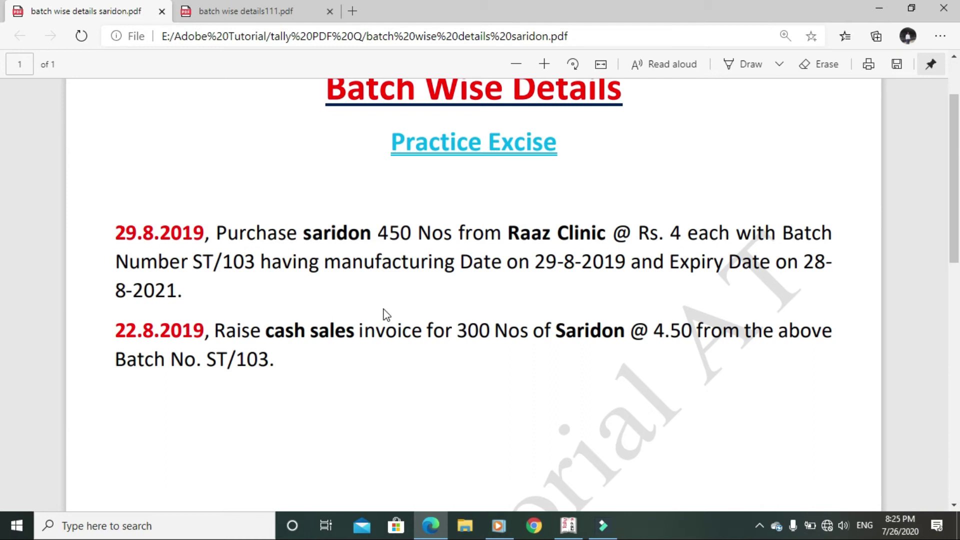
pyautogui.hotkey('alt', 'Tab')
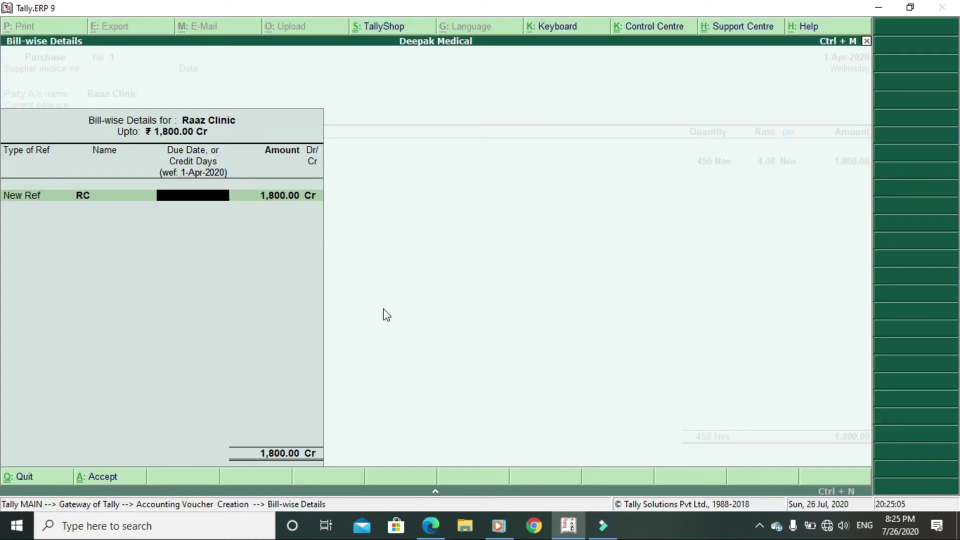
pyautogui.press('Return')
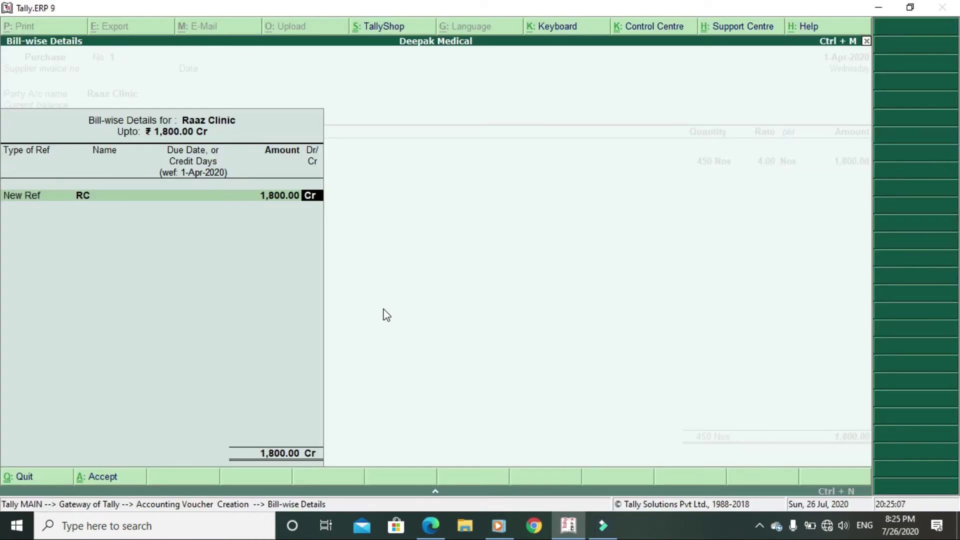
pyautogui.press('Return')
pyautogui.press('Return')
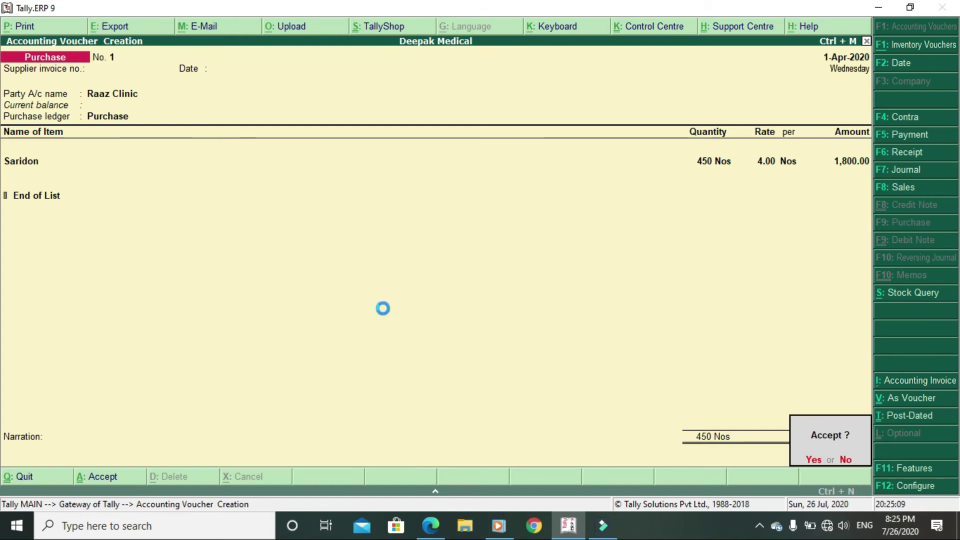
pyautogui.press('Return')
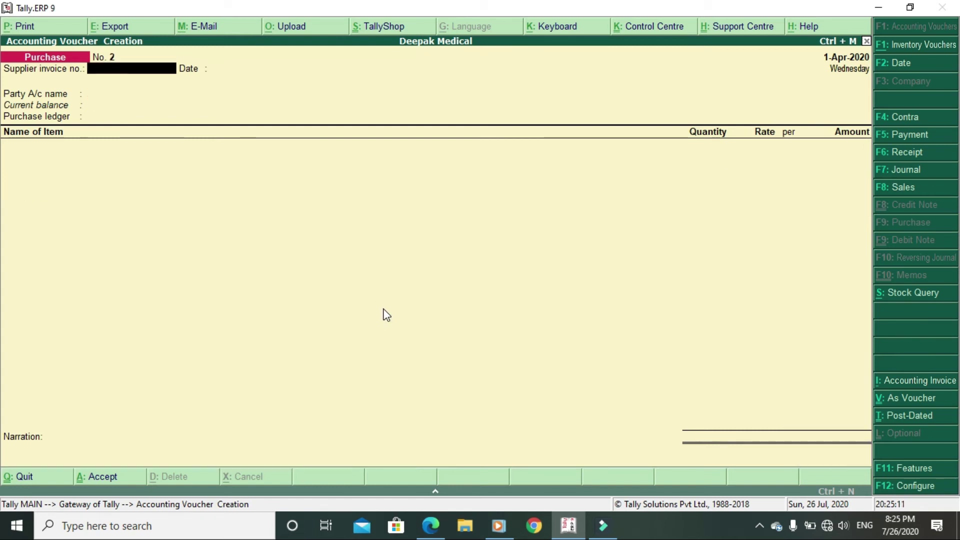
pyautogui.press('Escape')
pyautogui.press('Return')
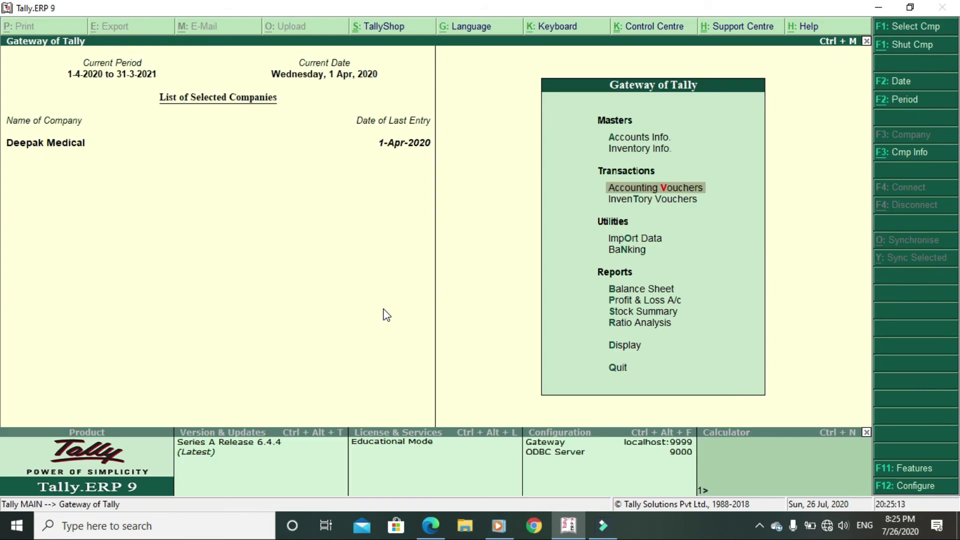
# Step: Examine the cash sales entry in the exercise PDF for the Saridon quantity, rate and batch number
pyautogui.hotkey('alt', 'Tab')
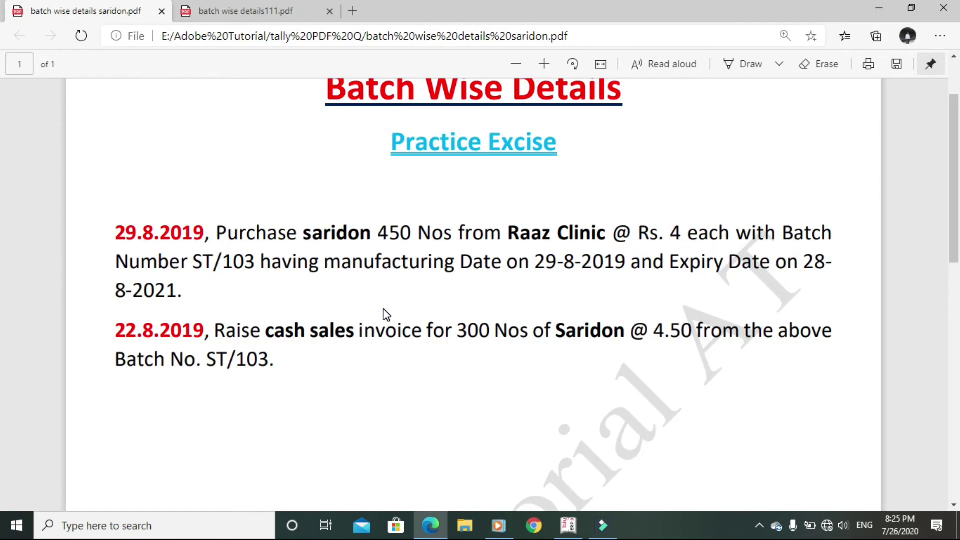
pyautogui.moveTo(116, 331); pyautogui.dragTo(526, 335)
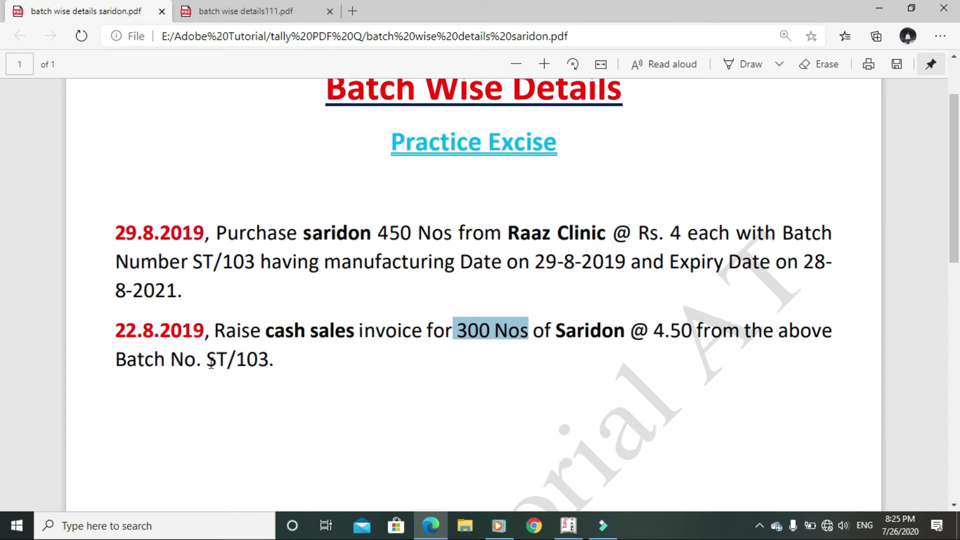
pyautogui.moveTo(209, 361); pyautogui.dragTo(270, 361)
pyautogui.moveTo(194, 264); pyautogui.dragTo(253, 263)
pyautogui.moveTo(208, 363); pyautogui.dragTo(266, 362)
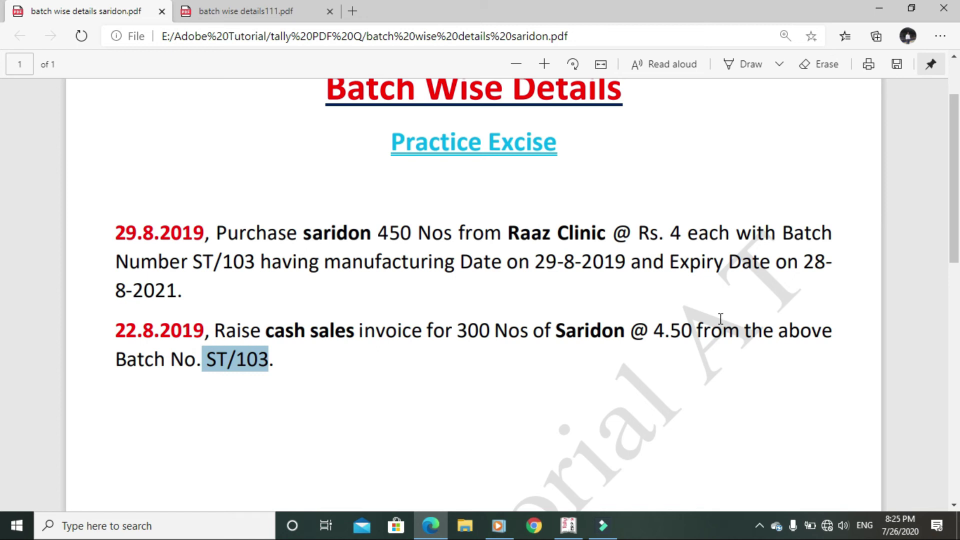
pyautogui.click(276, 337)
pyautogui.moveTo(277, 336); pyautogui.dragTo(355, 334)
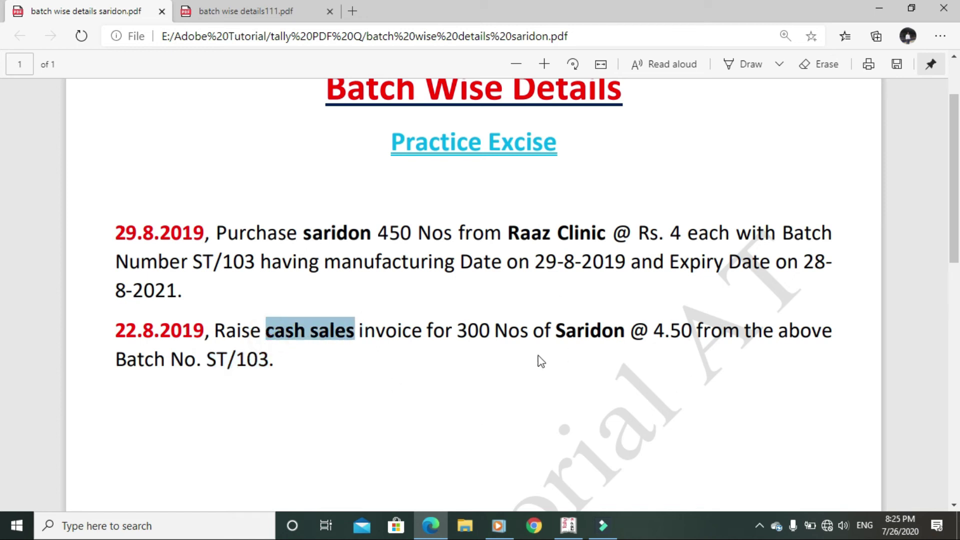
pyautogui.click(560, 338)
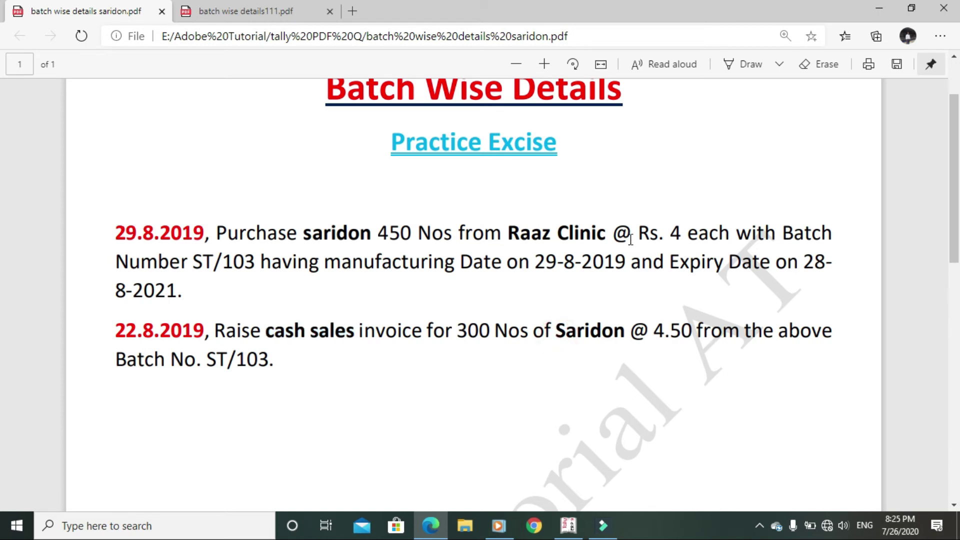
pyautogui.moveTo(650, 334); pyautogui.dragTo(688, 331)
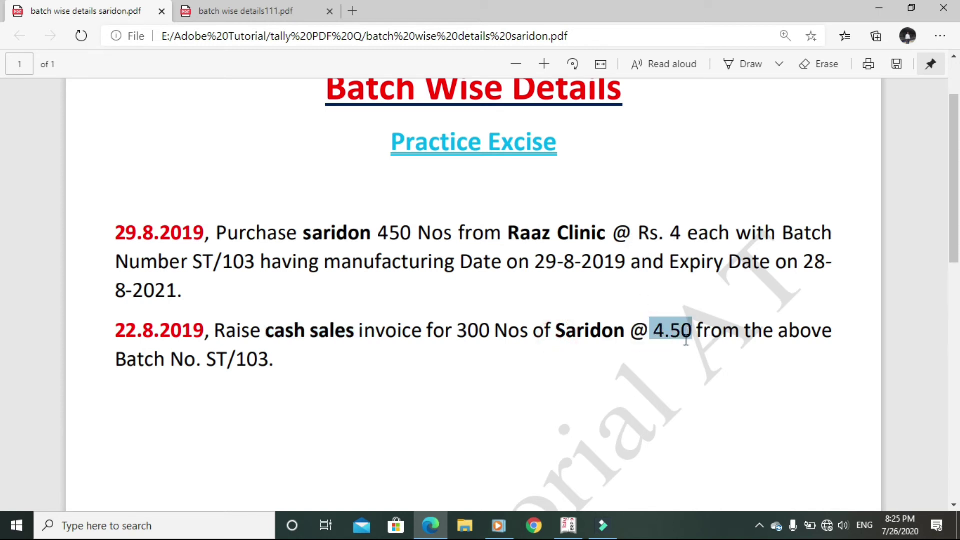
pyautogui.moveTo(457, 334); pyautogui.dragTo(479, 334)
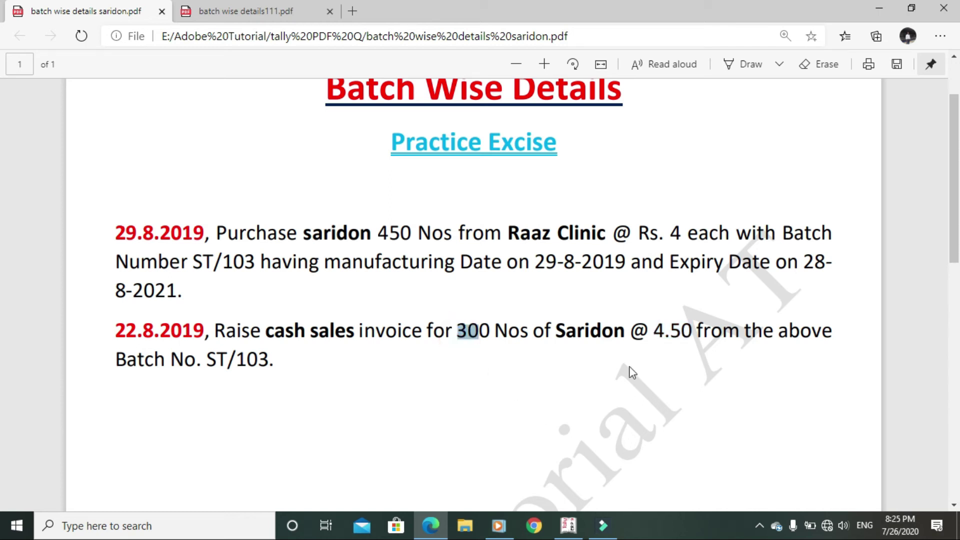
pyautogui.click(568, 322)
pyautogui.moveTo(262, 330); pyautogui.dragTo(352, 334)
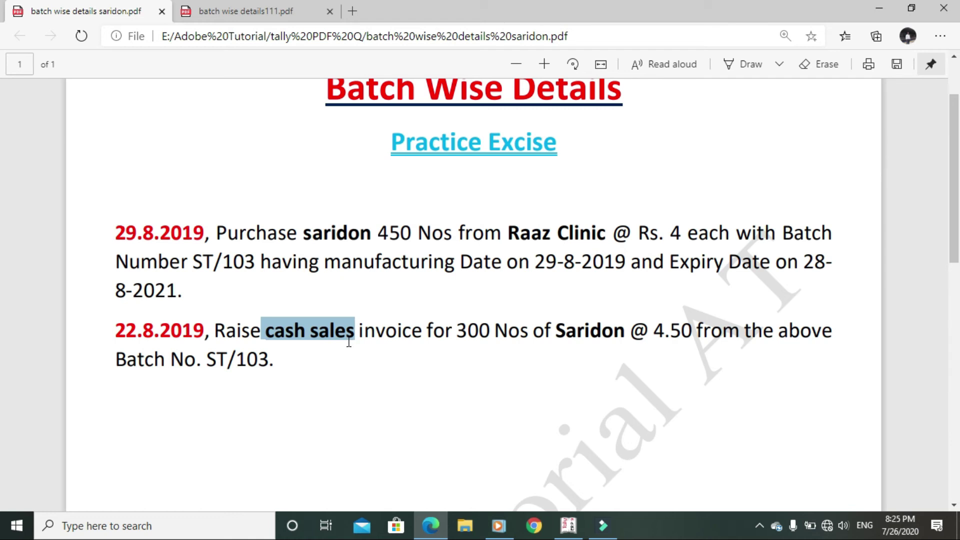
# Step: Switch to Tally.ERP 9 and start a sales voucher with a blank reference number and Cash as the party account
pyautogui.hotkey('alt', 'Tab')
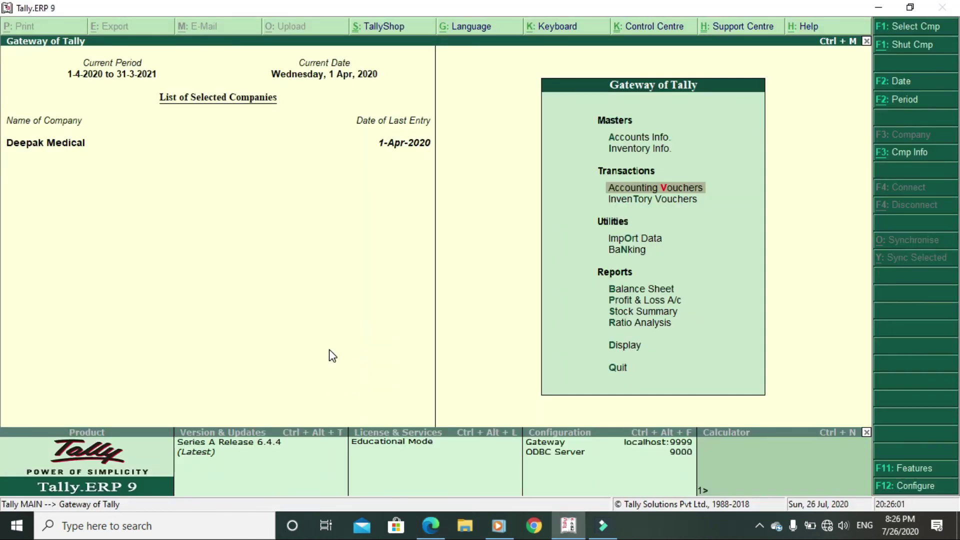
pyautogui.press('Return')
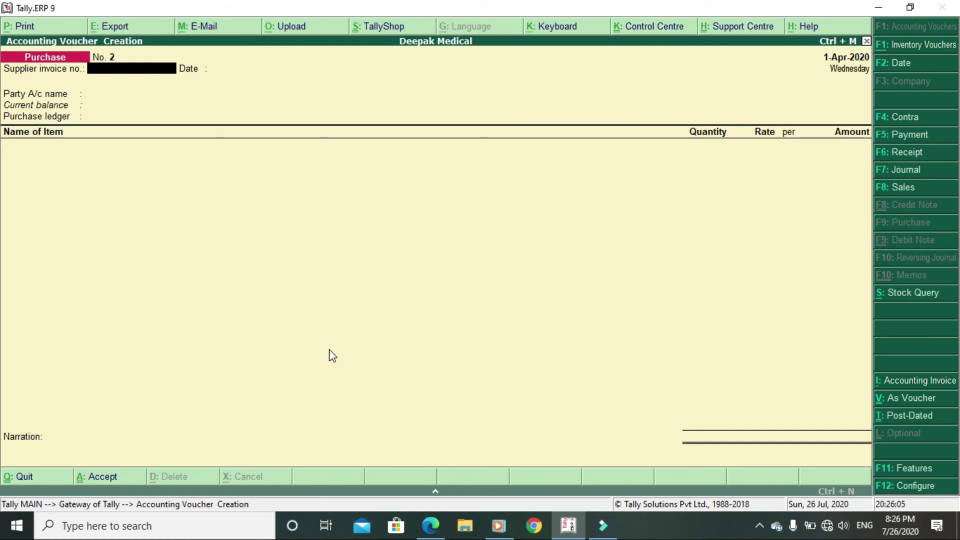
pyautogui.press('F8')
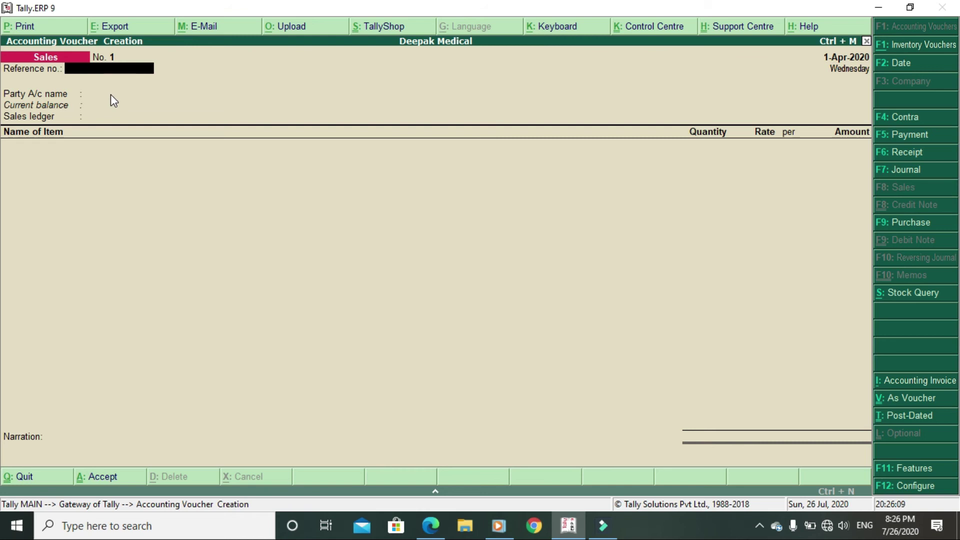
pyautogui.press('Return')
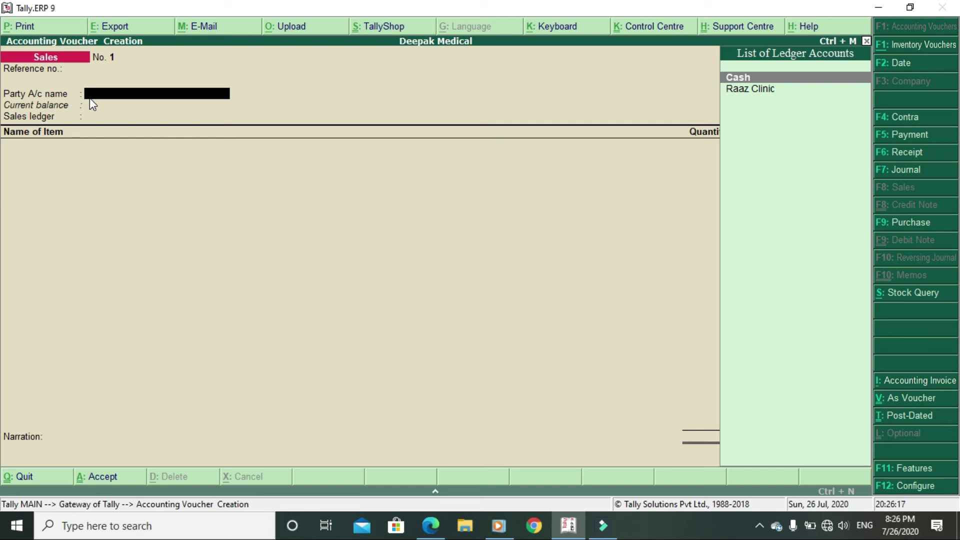
pyautogui.click(767, 78)
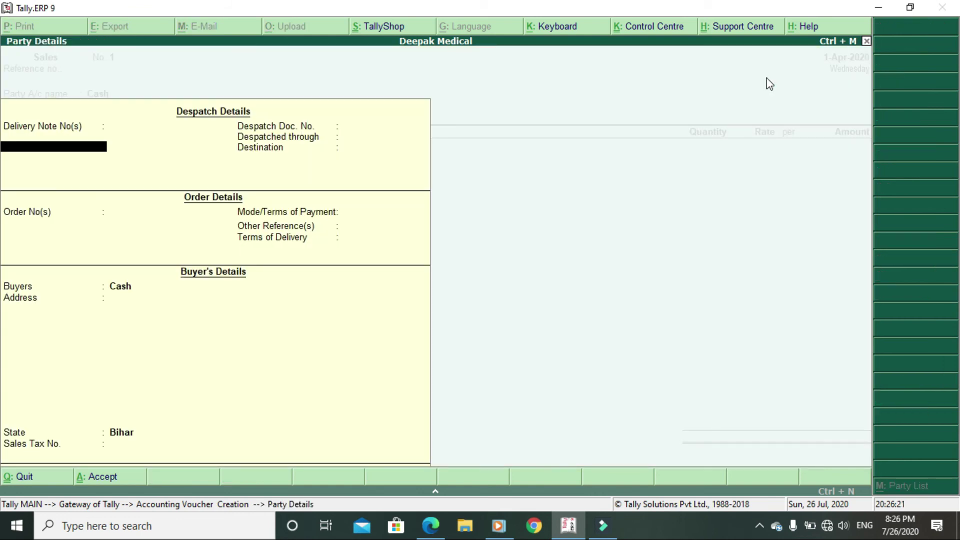
# Step: Accept the despatch, order and buyer's details for the Cash party without changes
pyautogui.press('Return')
pyautogui.press('Return')
pyautogui.press('Return')
pyautogui.press('Return')
pyautogui.press('Return')
pyautogui.press('Return')
pyautogui.press('Return')
pyautogui.press('Return')
pyautogui.press('Return')
pyautogui.press('Return')
pyautogui.press('Return')
pyautogui.press('Return')
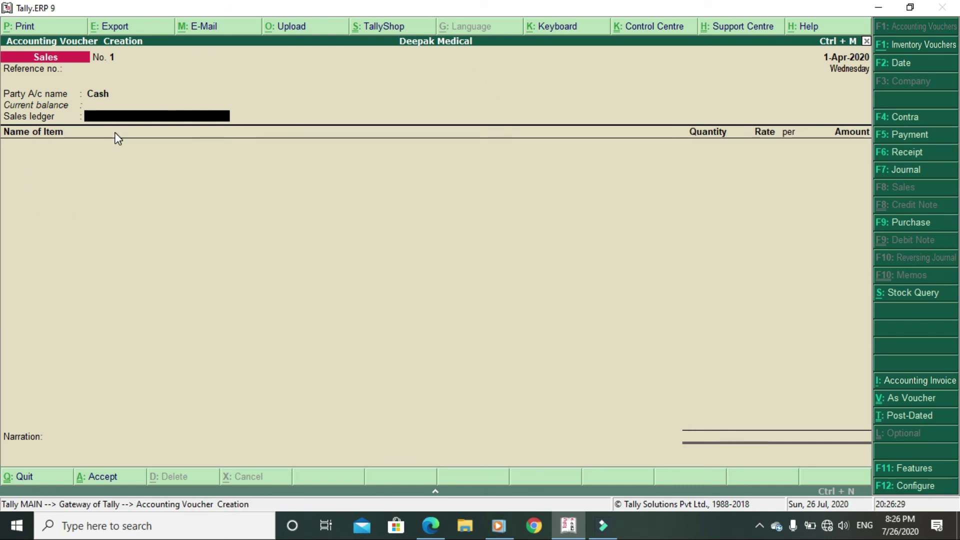
# Step: Create a SALES ledger under Sales Accounts for the voucher, with inventory values affected and ledger type Not Applicable
pyautogui.hotkey('alt', 'c')
pyautogui.write('SALES')
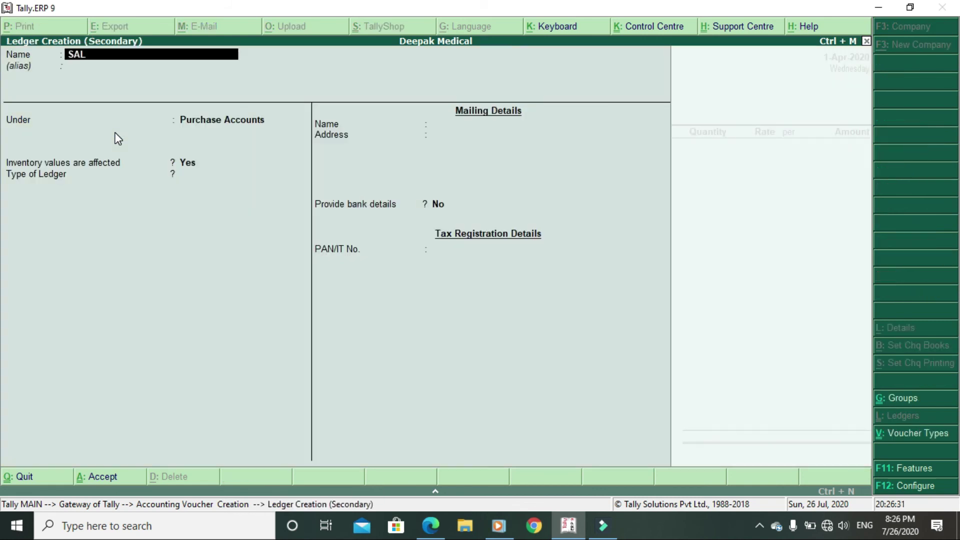
pyautogui.press('Return')
pyautogui.press('Return')
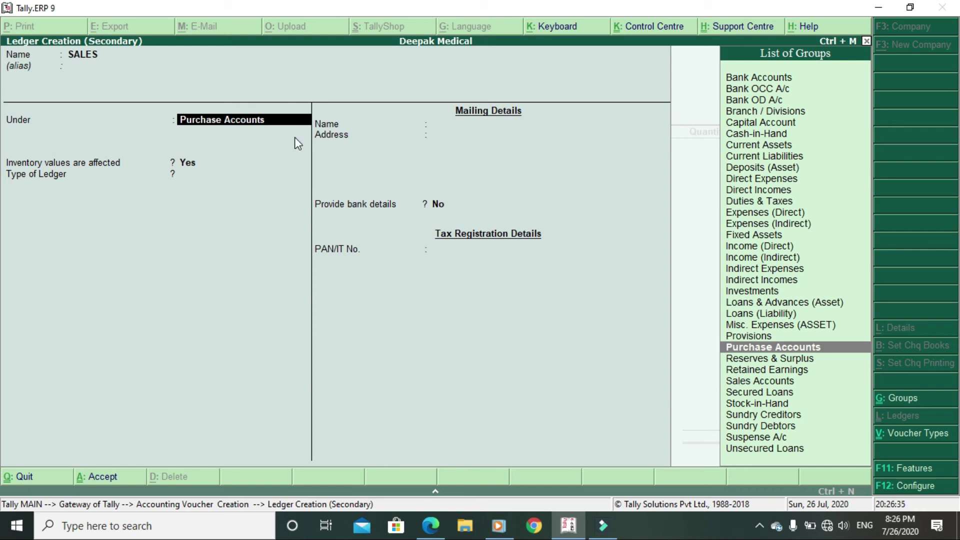
pyautogui.write('S')
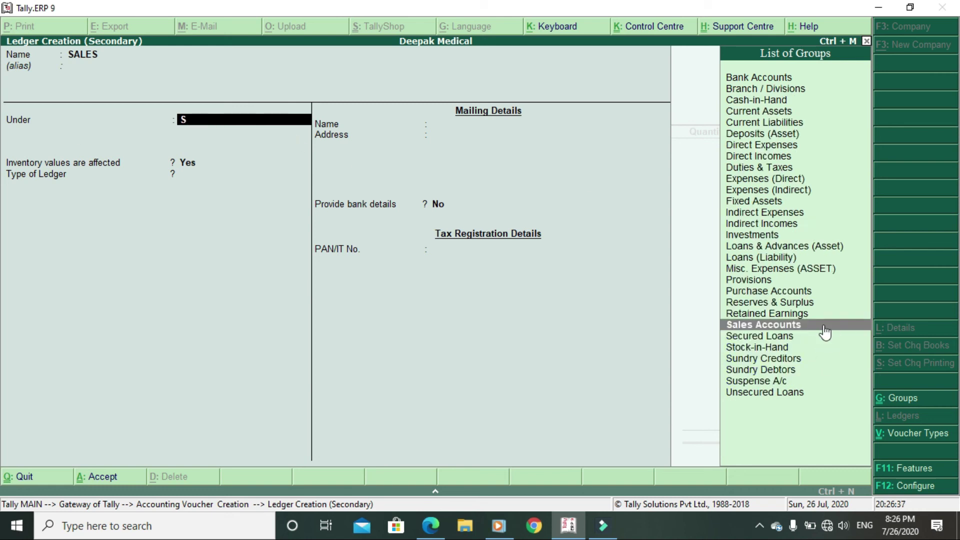
pyautogui.click(824, 327)
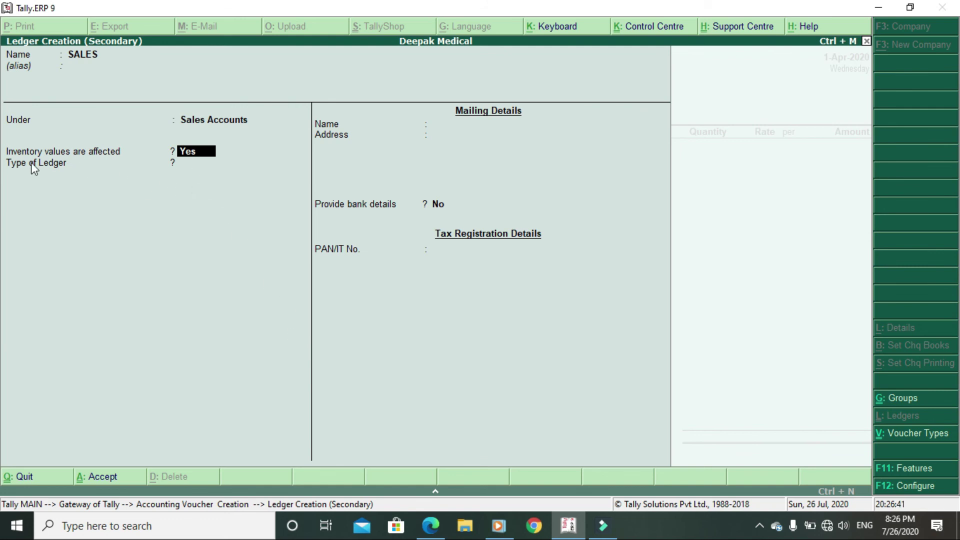
pyautogui.press('Return')
pyautogui.press('Return')
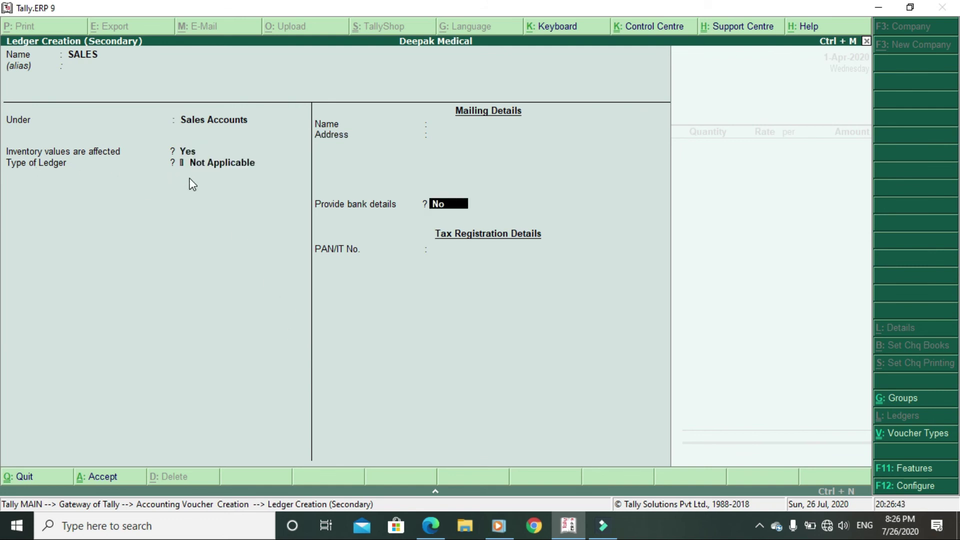
pyautogui.press('Return')
pyautogui.press('Return')
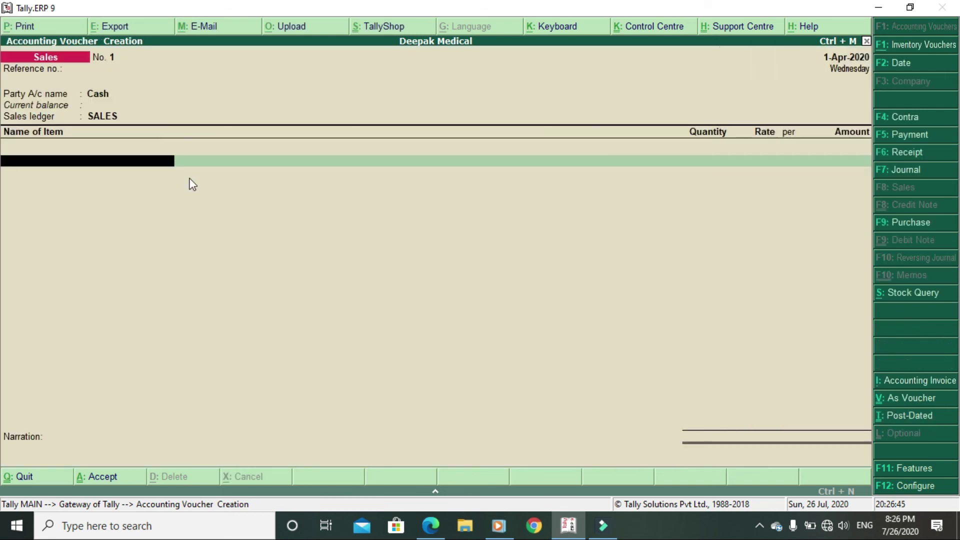
# Step: Add Saridon to the sales voucher and allocate it from batch ST/103, checking the batch number in the exercise PDF
pyautogui.press('space')
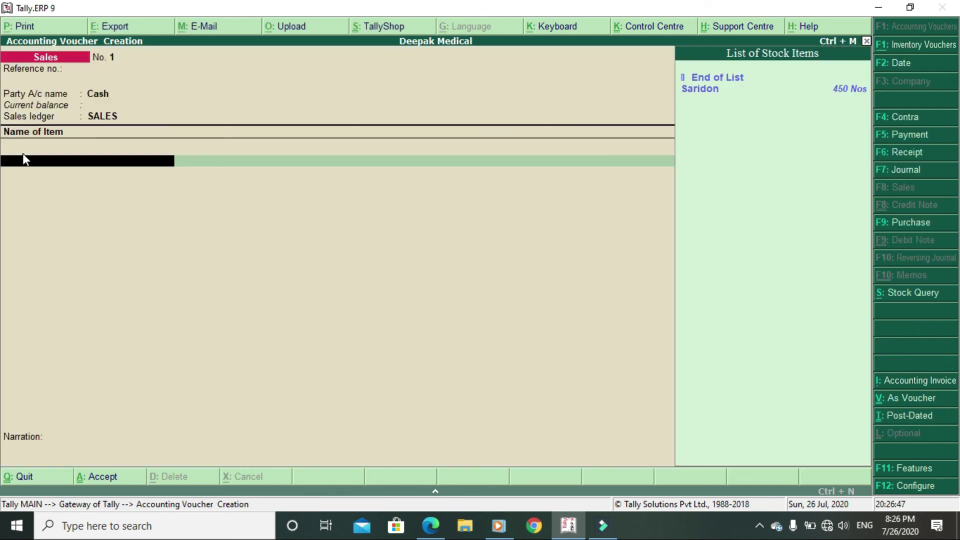
pyautogui.press('Down')
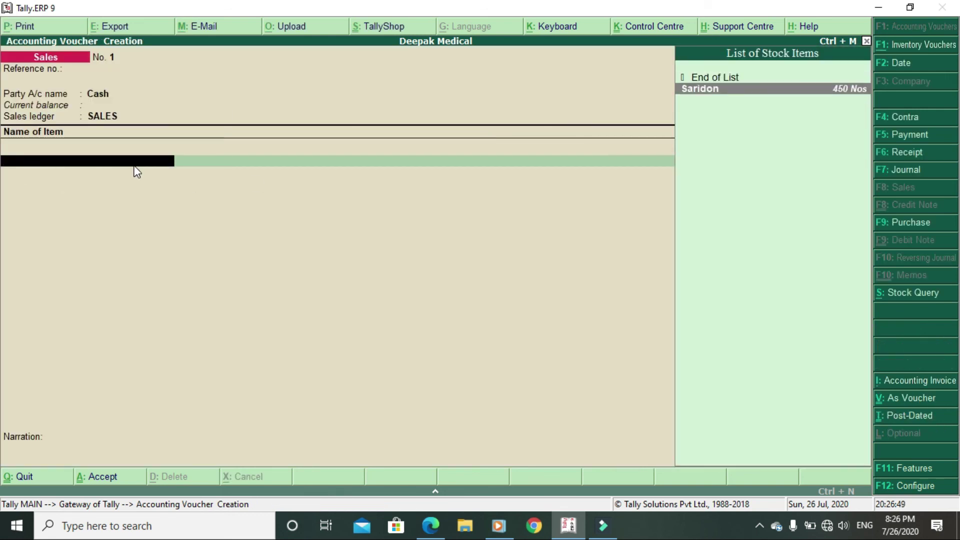
pyautogui.press('Return')
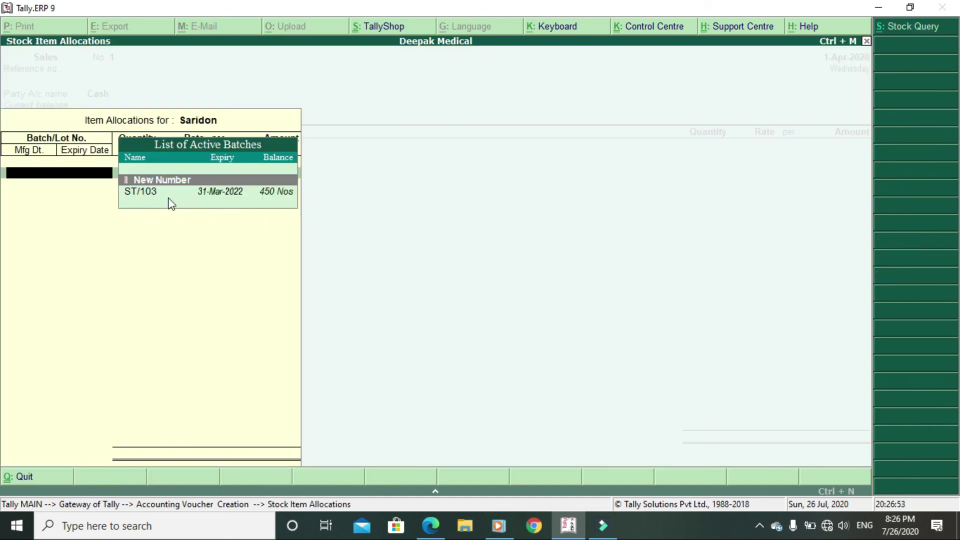
pyautogui.hotkey('alt', 'Tab')
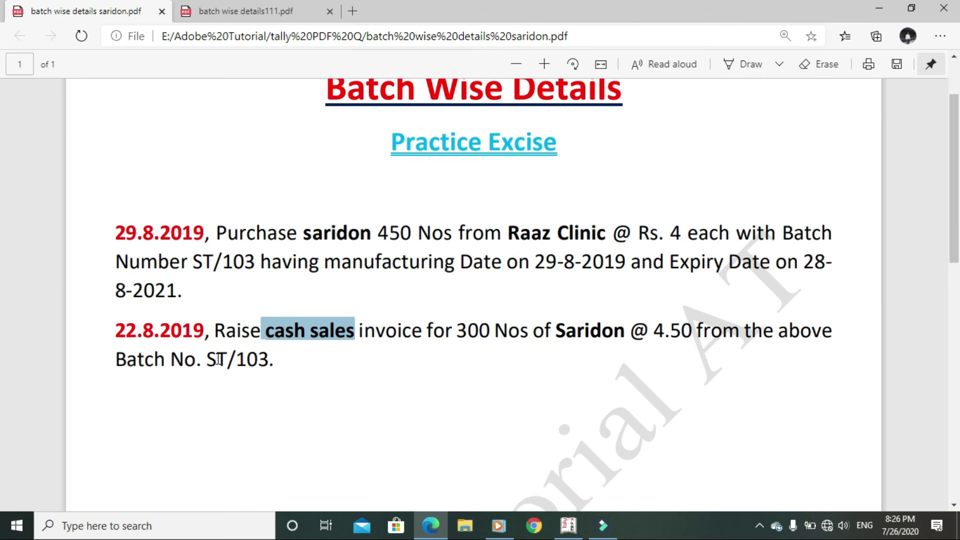
pyautogui.moveTo(205, 360); pyautogui.dragTo(275, 368)
pyautogui.hotkey('alt', 'Tab')
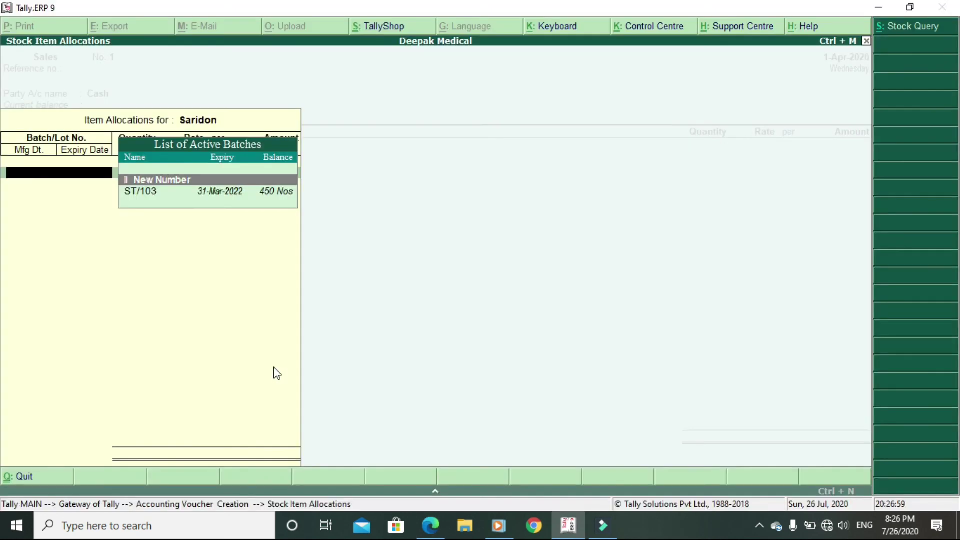
pyautogui.press('Down')
pyautogui.press('Return')
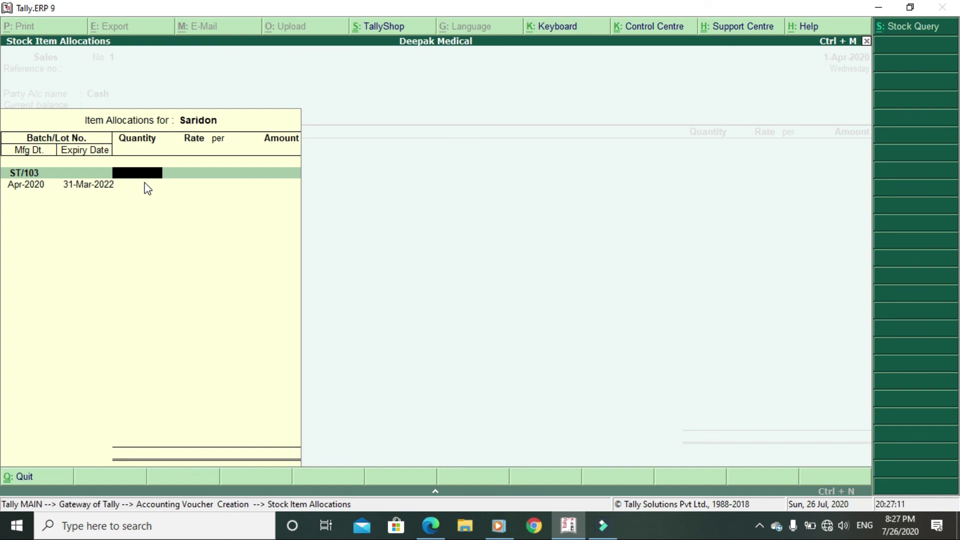
# Step: Following the exercise PDF, set batch ST/103's sale quantity to 300 Nos at a rate of 4.50 per Nos
pyautogui.hotkey('alt', 'Tab')
pyautogui.moveTo(454, 336); pyautogui.dragTo(491, 336)
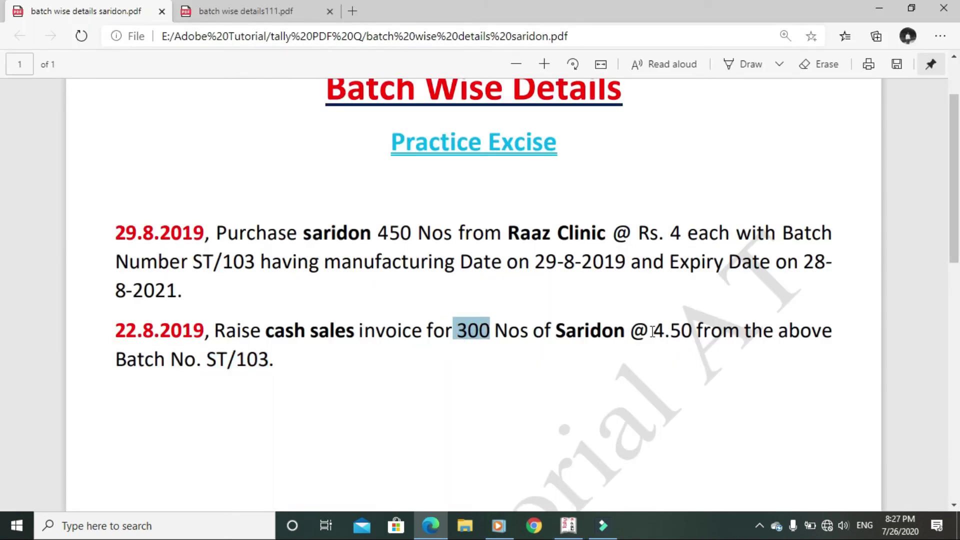
pyautogui.moveTo(650, 334); pyautogui.dragTo(694, 336)
pyautogui.hotkey('alt', 'Tab')
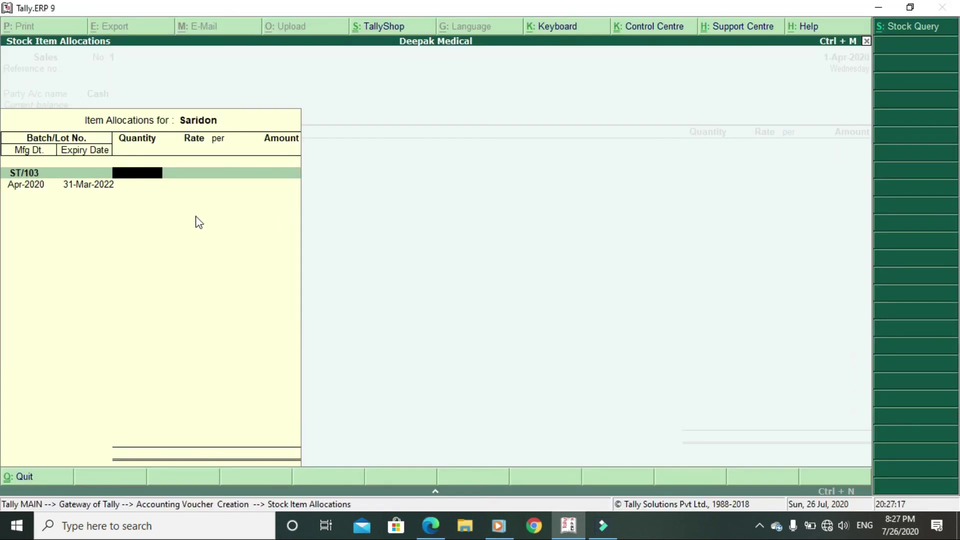
pyautogui.write('300')
pyautogui.press('Return')
pyautogui.write('4.50')
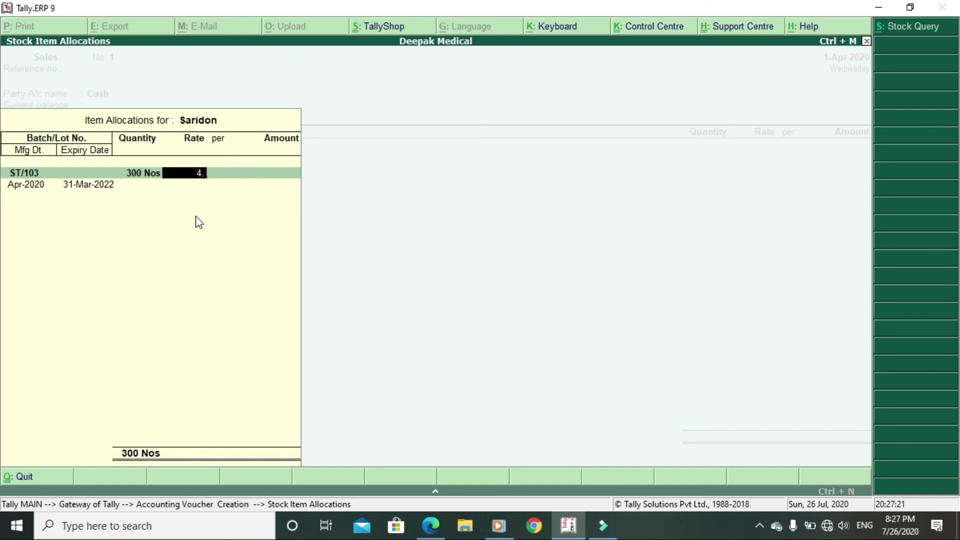
pyautogui.press('Return')
pyautogui.press('Return')
pyautogui.press('Return')
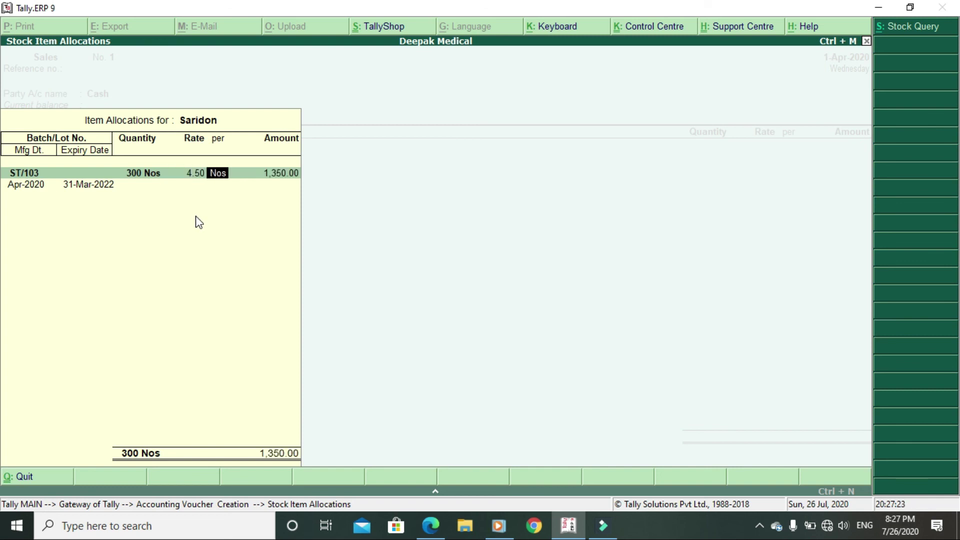
pyautogui.press('Return')
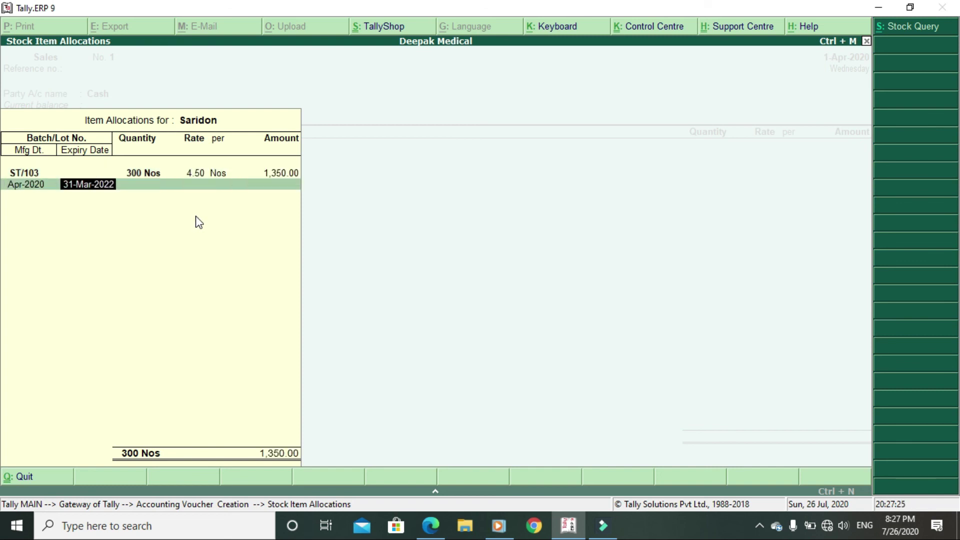
# Step: Keep the batch's expiry date and end both the batch allocation and the item list
pyautogui.press('Return')
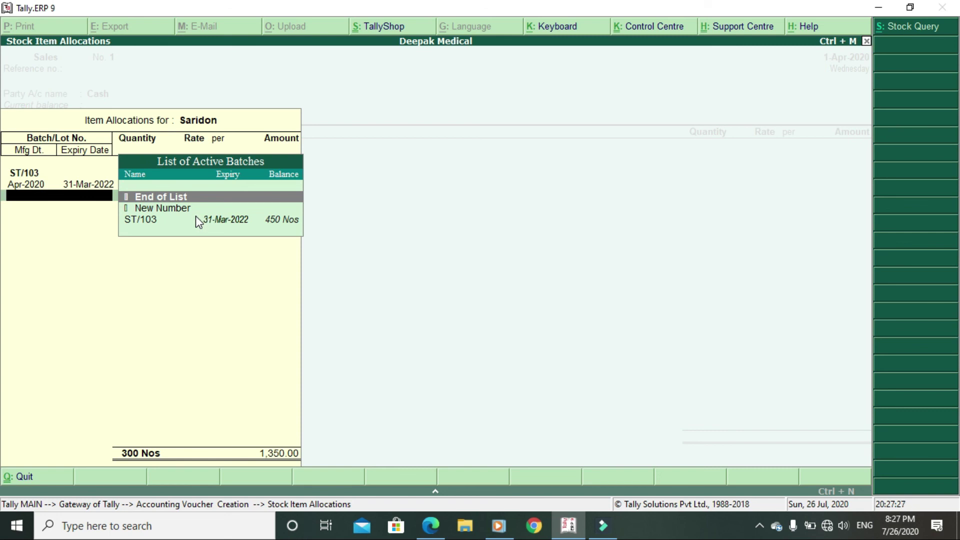
pyautogui.press('Return')
pyautogui.press('Return')
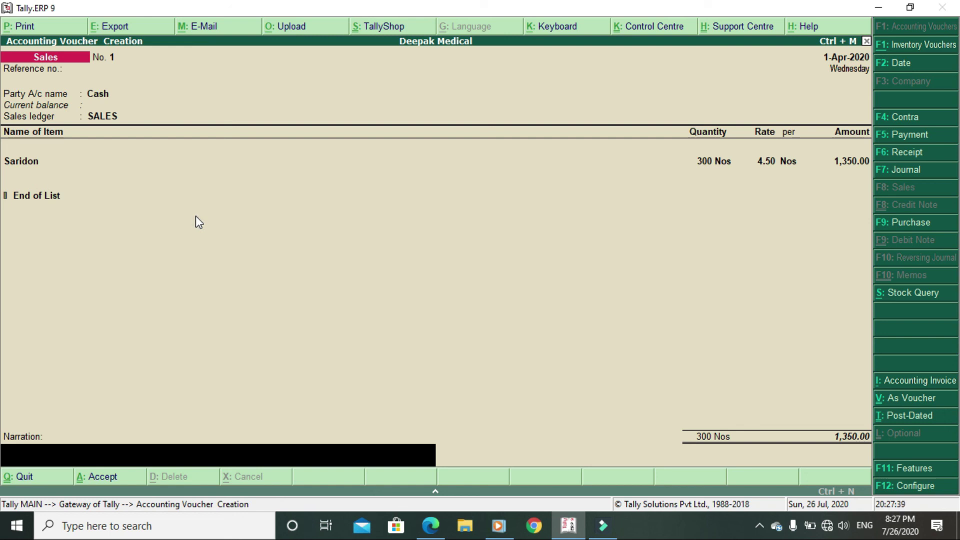
# Step: Leave the narration blank, save the cash sales voucher and return to the Gateway of Tally
pyautogui.press('Return')
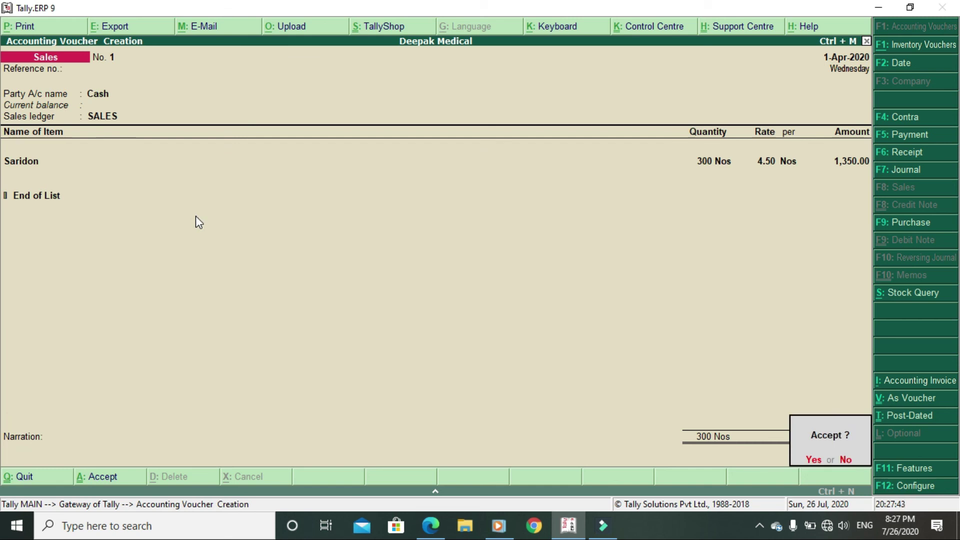
pyautogui.press('y')
pyautogui.press('Escape')
pyautogui.press('y')
pyautogui.press('Escape')
pyautogui.press('n')
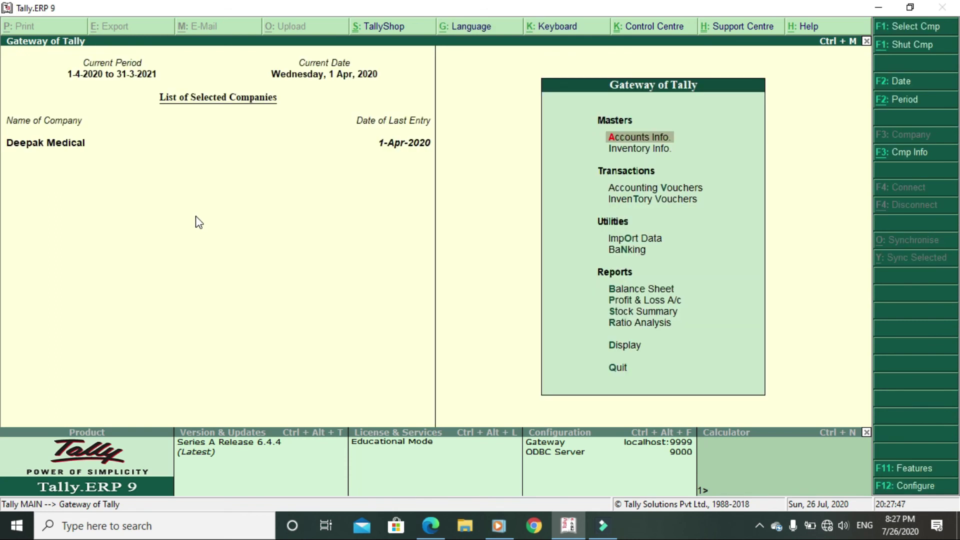
# Step: Switch to the exercise PDF in the browser to review the purchase and cash sales entries
pyautogui.hotkey('alt', 'Tab')
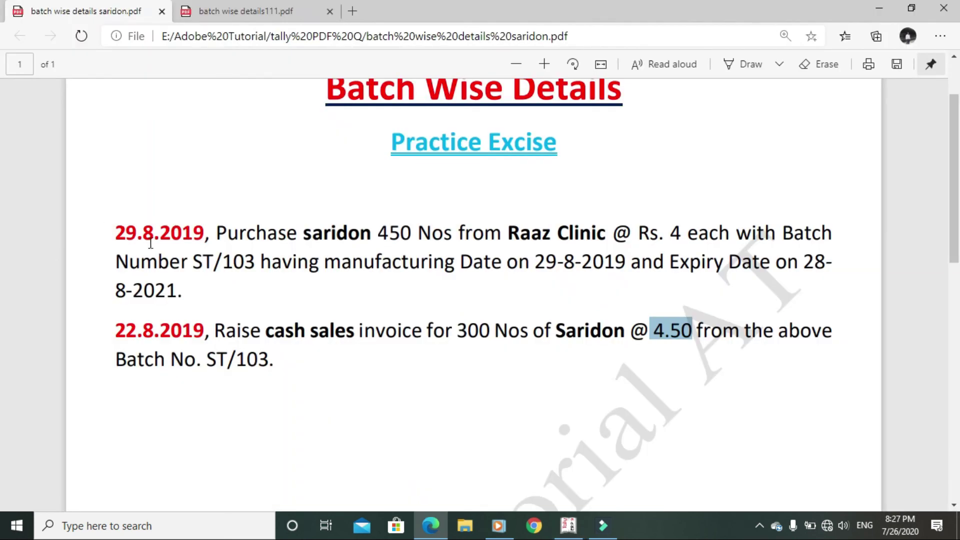